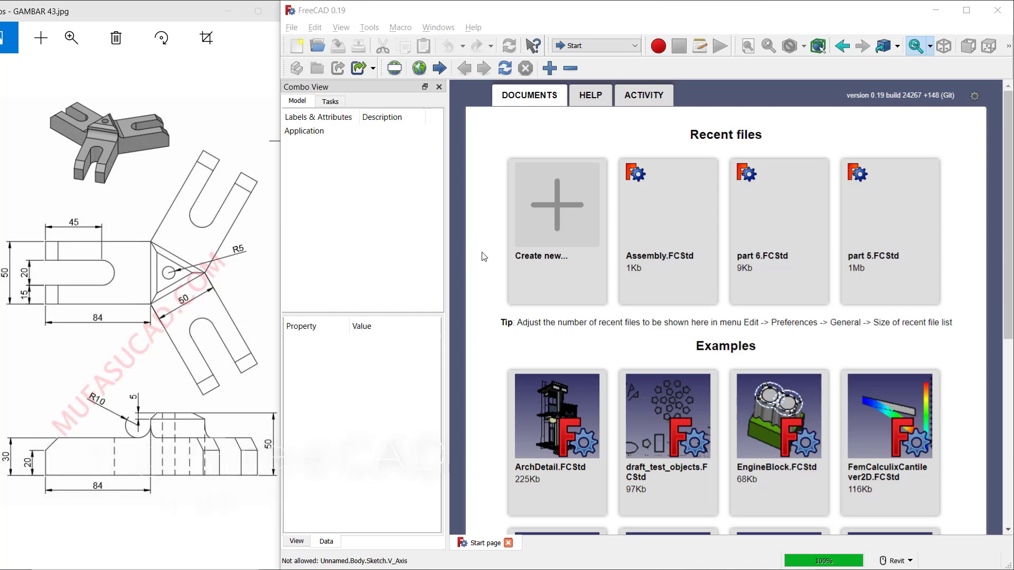
- Create a new document with a Part Design body and start a sketch on XY_Plane
{"action": "left_click", "coordinate": [559, 203]}
{"action": "left_click", "coordinate": [603, 46]}
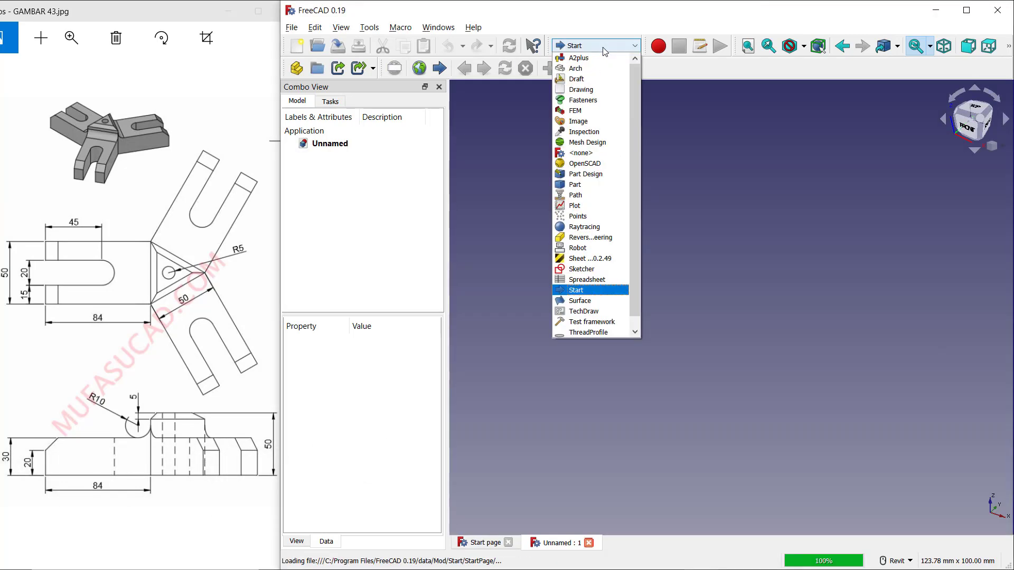
{"action": "left_click", "coordinate": [602, 175]}
{"action": "left_click", "coordinate": [333, 148]}
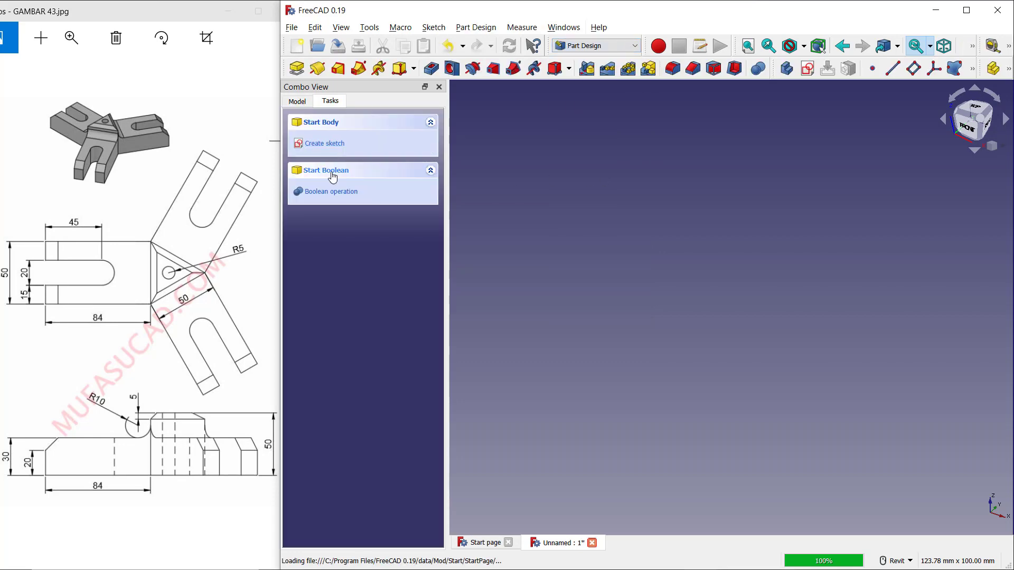
{"action": "left_click", "coordinate": [331, 147]}
{"action": "left_click", "coordinate": [341, 182]}
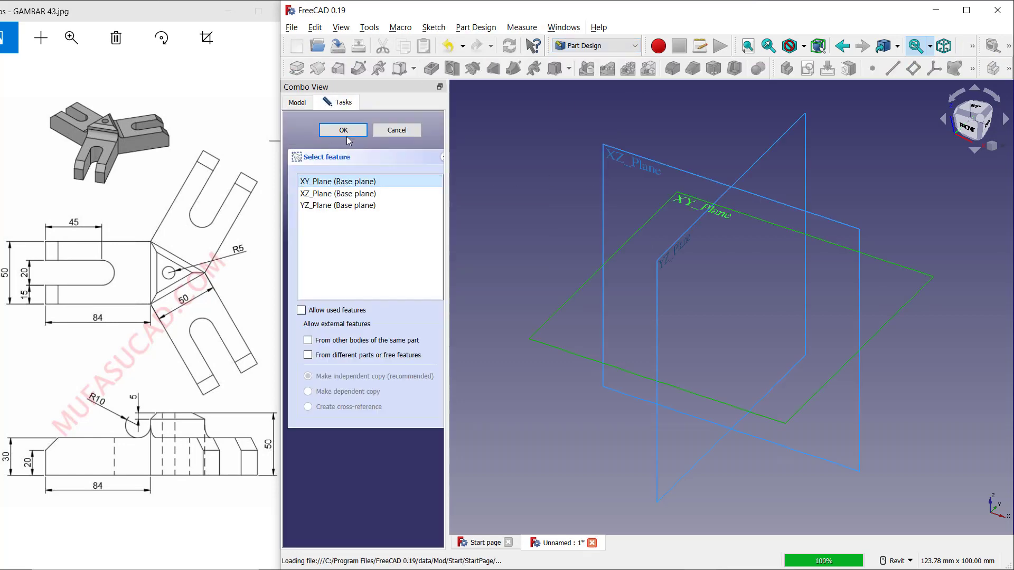
- Draw a circle centred on the sketch origin and constrain its radius to 5 mm
{"action": "left_click", "coordinate": [344, 130]}
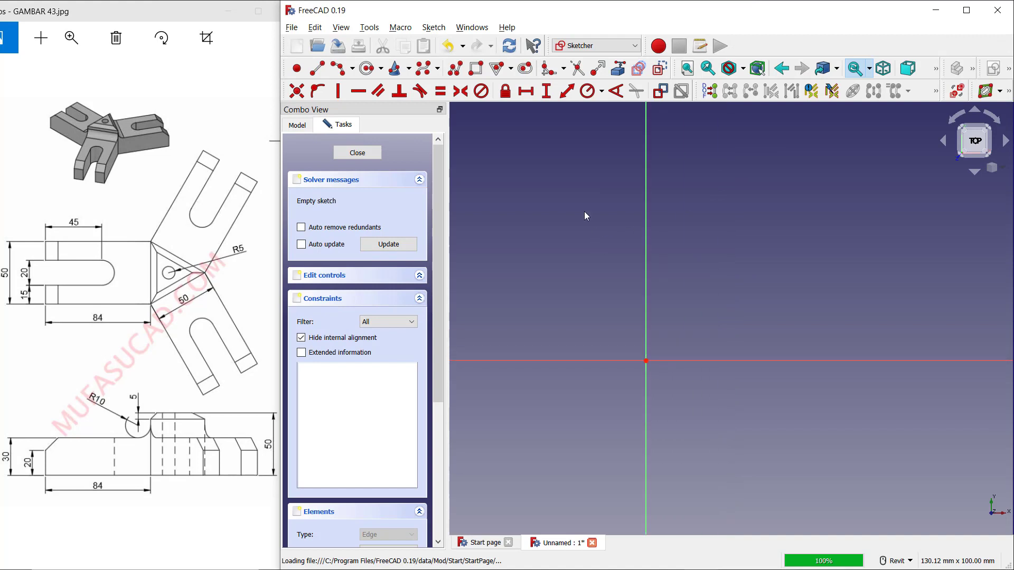
{"action": "left_click", "coordinate": [366, 68]}
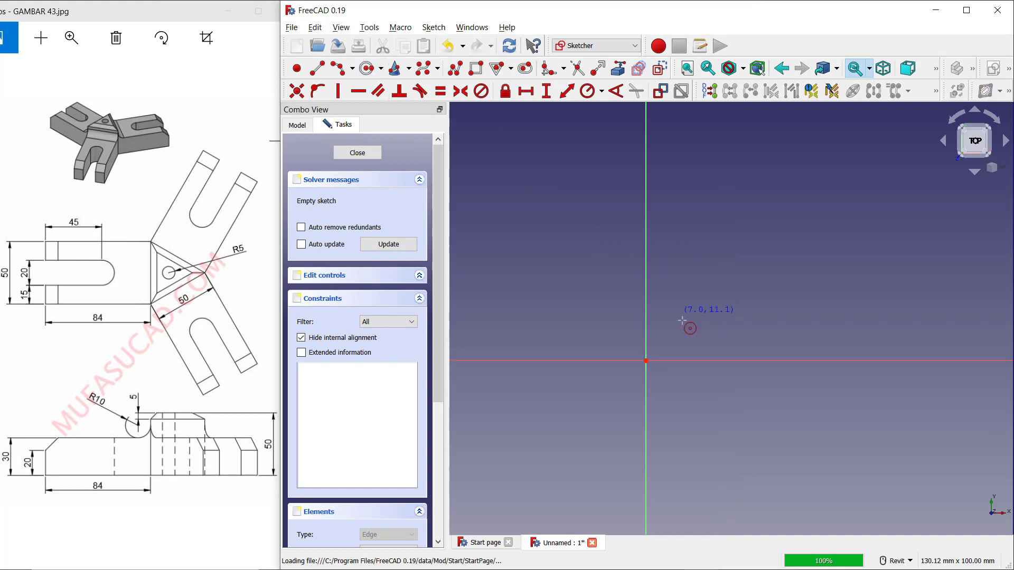
{"action": "left_click", "coordinate": [646, 361]}
{"action": "left_click", "coordinate": [658, 320]}
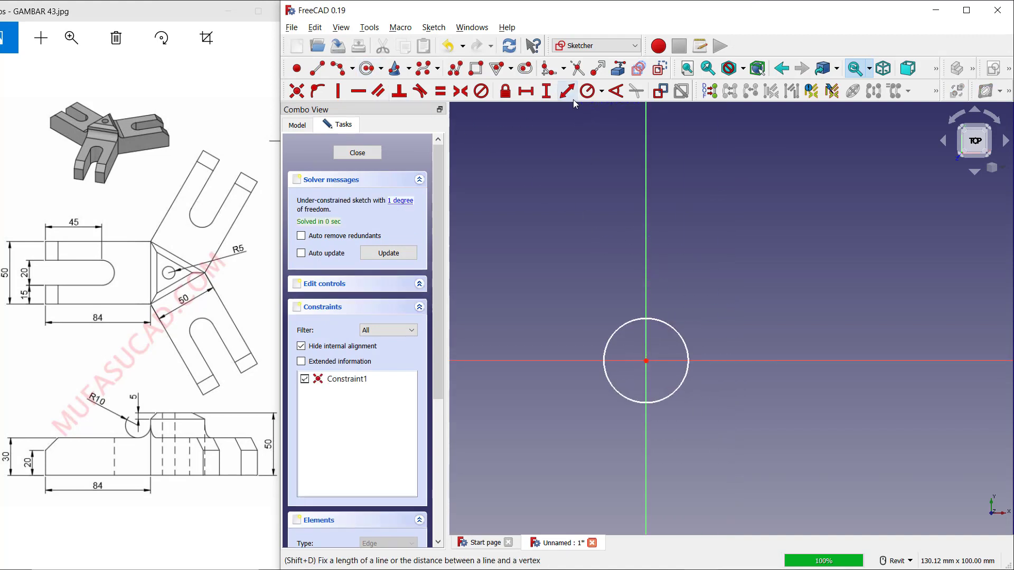
{"action": "left_click", "coordinate": [587, 91]}
{"action": "left_click", "coordinate": [671, 322]}
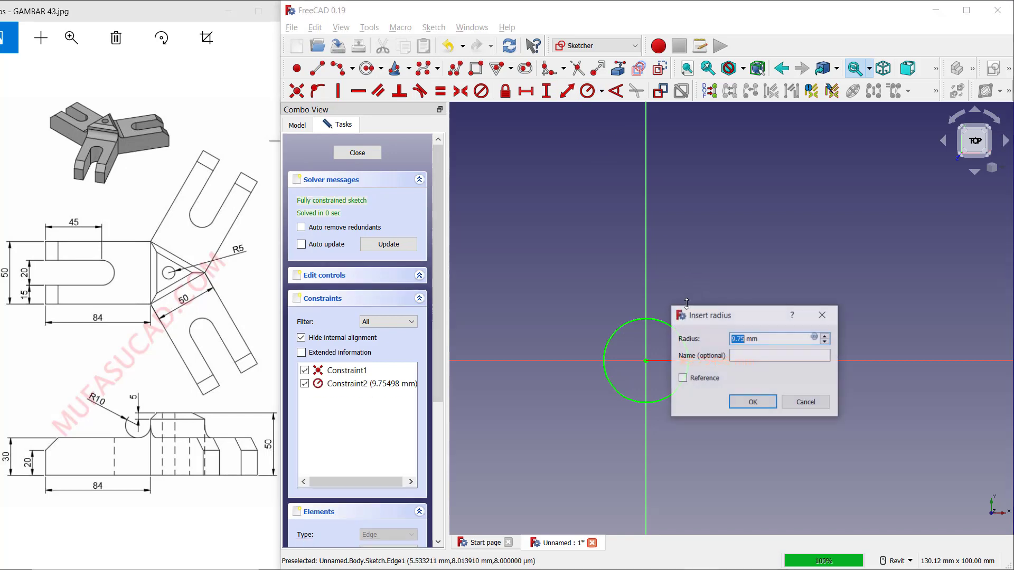
{"action": "type", "text": "5"}
{"action": "key", "text": "Return"}
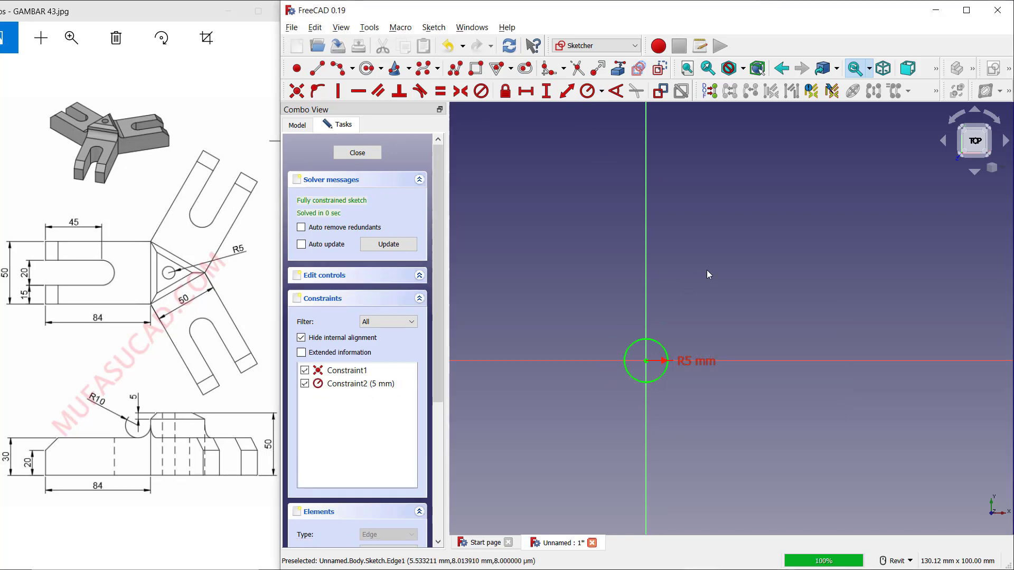
{"action": "left_click", "coordinate": [513, 70]}
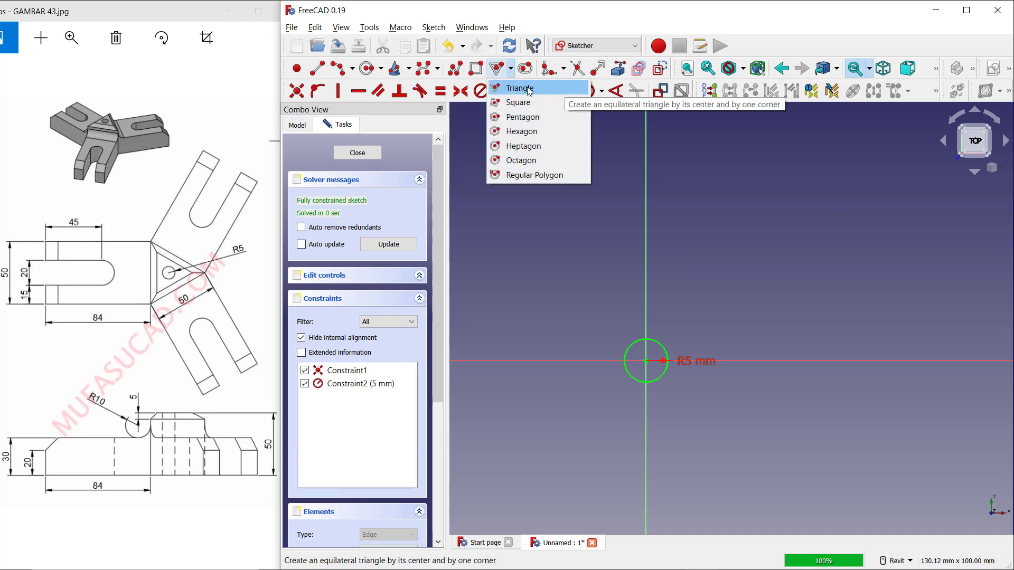
- Sketch an origin-centred equilateral triangle with a 50 mm edge, fixed by a vertical constraint
{"action": "left_click", "coordinate": [519, 88]}
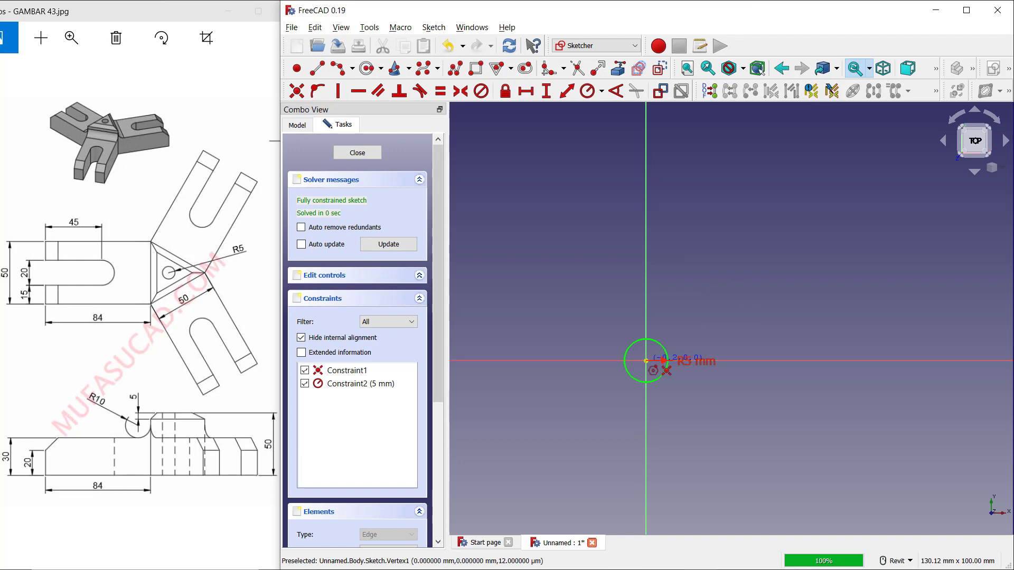
{"action": "left_click", "coordinate": [646, 362]}
{"action": "left_click", "coordinate": [728, 315]}
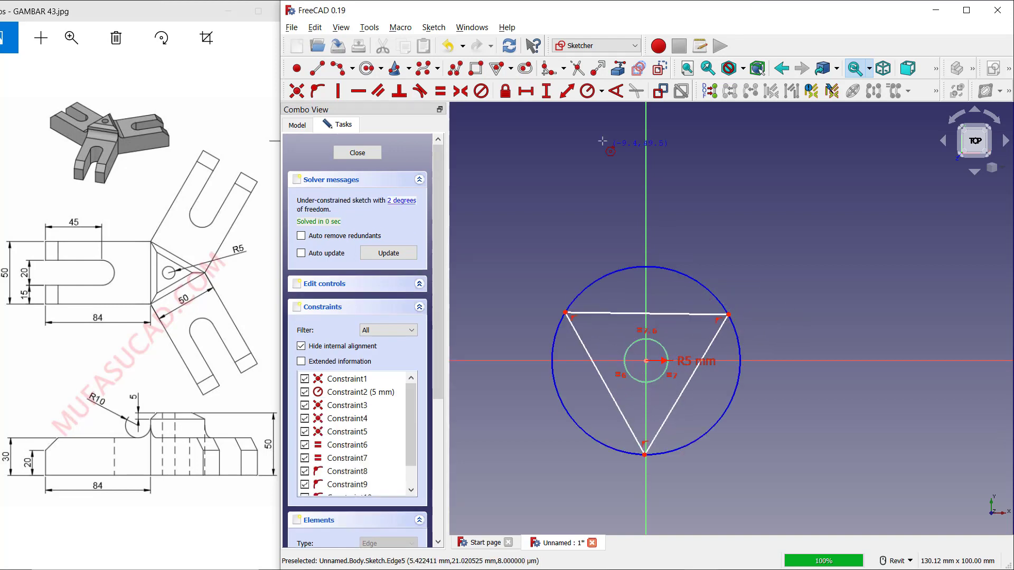
{"action": "left_click", "coordinate": [567, 90]}
{"action": "left_click", "coordinate": [685, 313]}
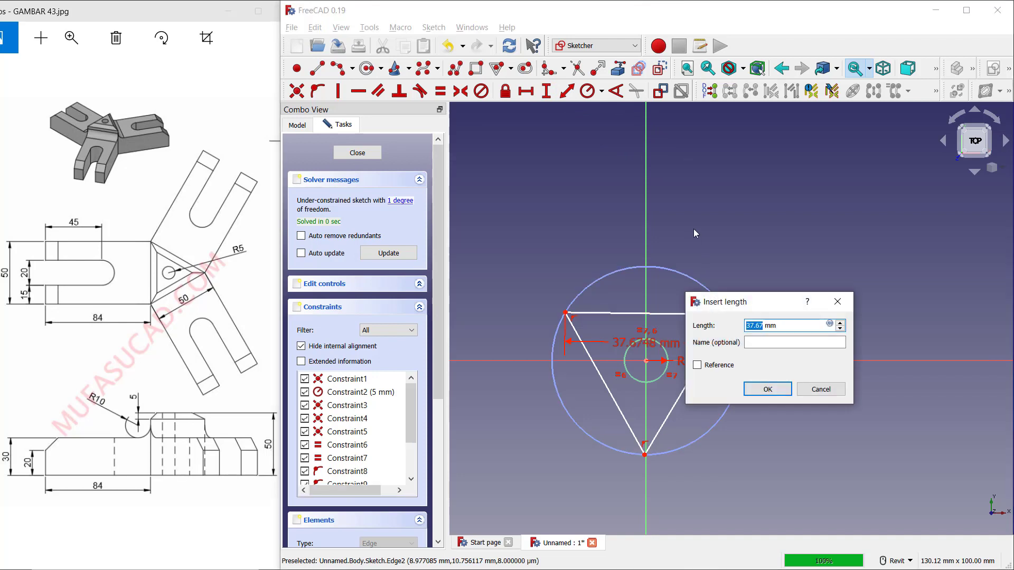
{"action": "type", "text": "50"}
{"action": "key", "text": "Return"}
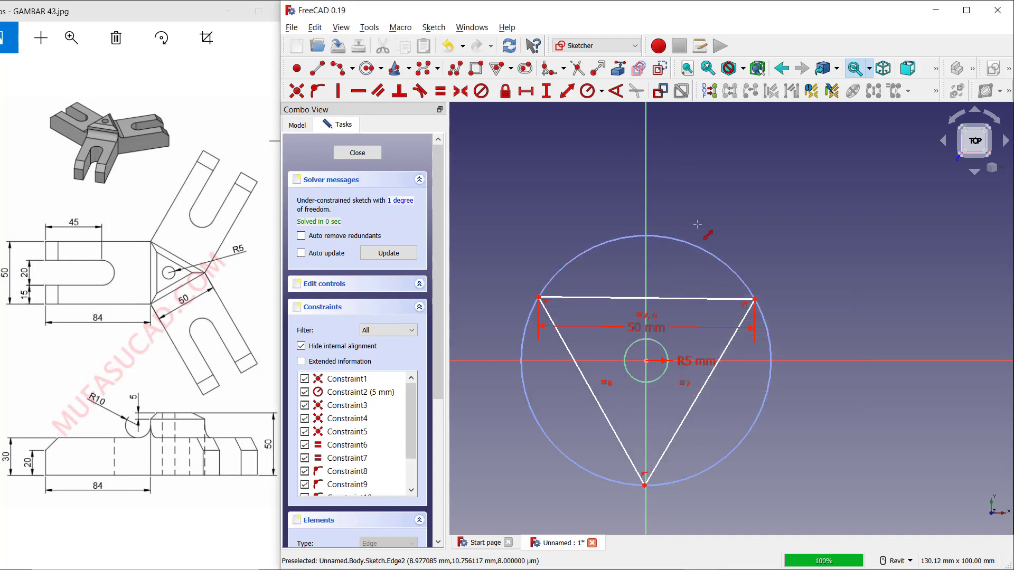
{"action": "left_click", "coordinate": [338, 91]}
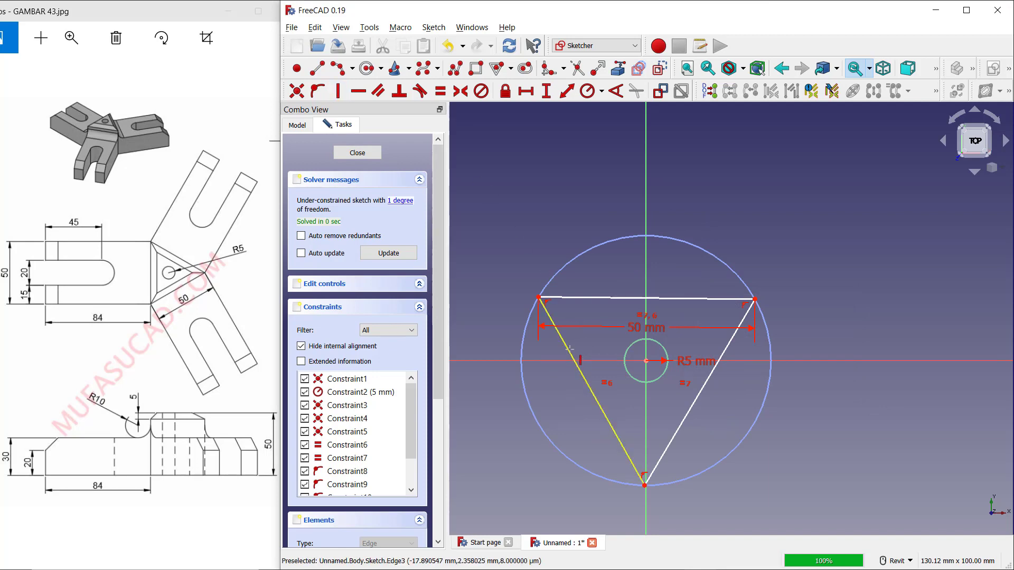
{"action": "left_click", "coordinate": [581, 365]}
- Close the sketch and pad the triangle into a solid block
{"action": "left_click", "coordinate": [357, 152]}
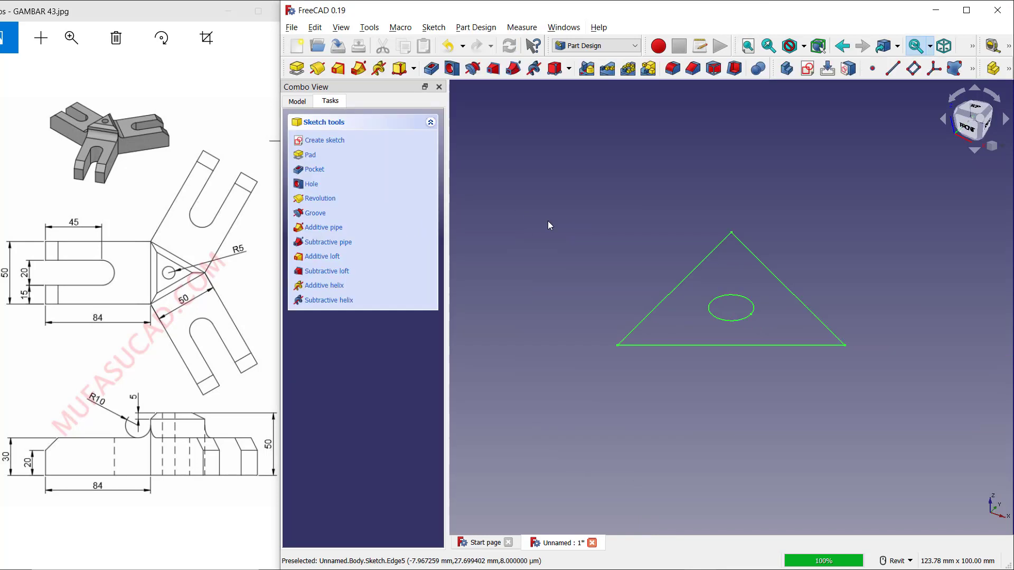
{"action": "left_click", "coordinate": [312, 158]}
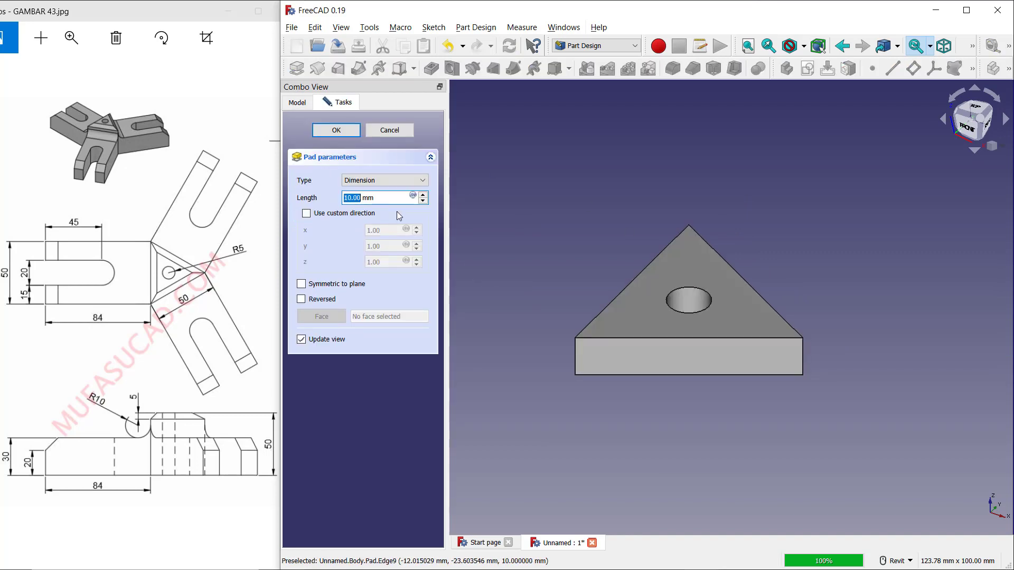
{"action": "left_click_drag", "start_coordinate": [386, 201], "coordinate": [322, 203]}
{"action": "type", "text": "5"}
- Chamfer the front, left and right top edges of the triangular block by 5 mm
{"action": "left_click", "coordinate": [343, 134]}
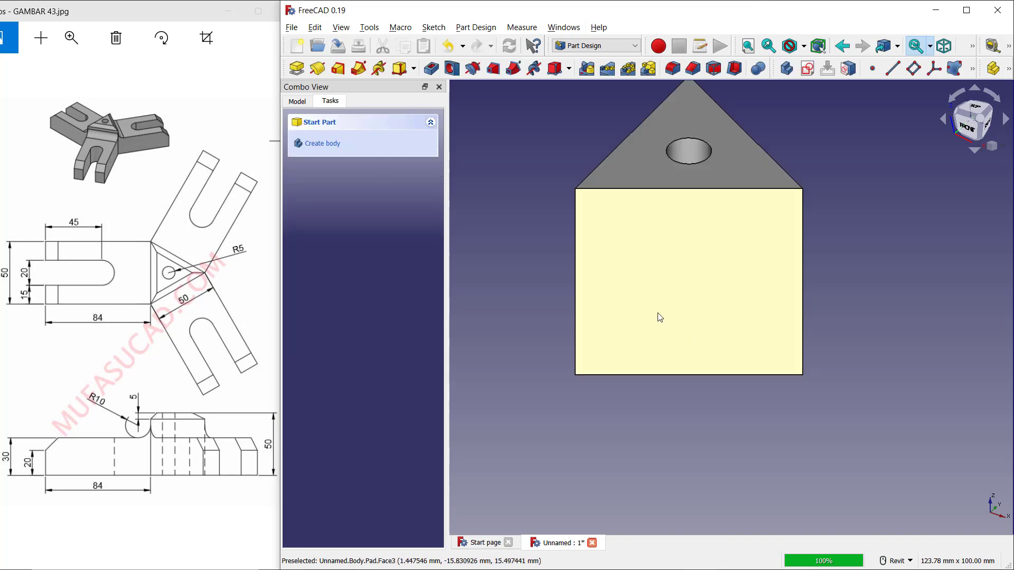
{"action": "left_click", "coordinate": [692, 267]}
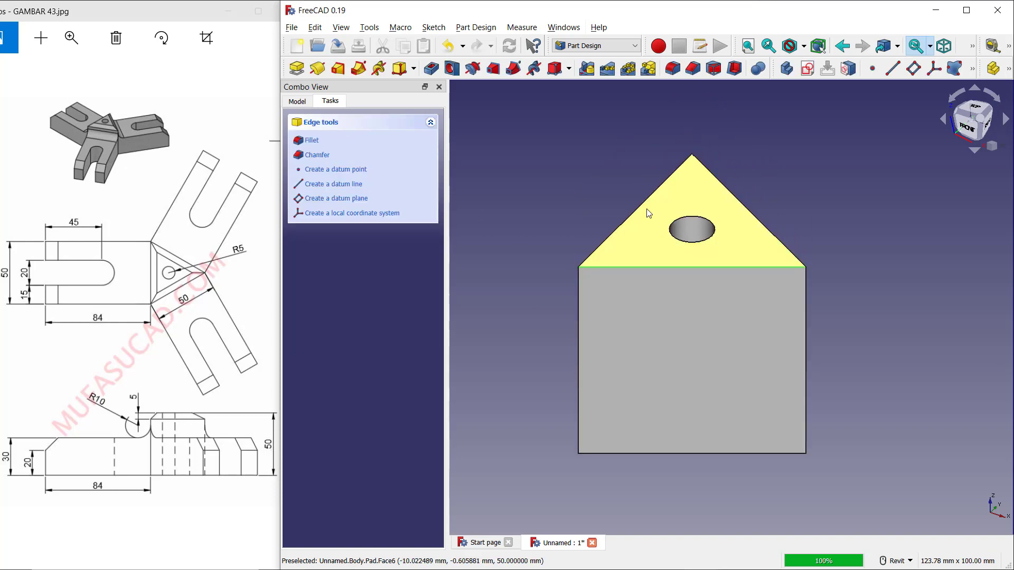
{"action": "left_click", "coordinate": [643, 203]}
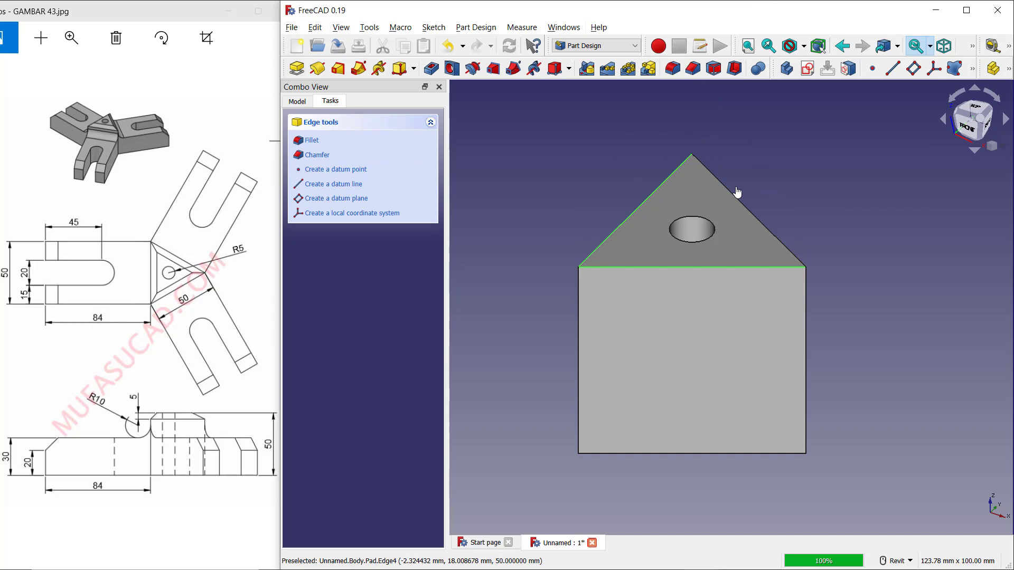
{"action": "left_click", "coordinate": [735, 199]}
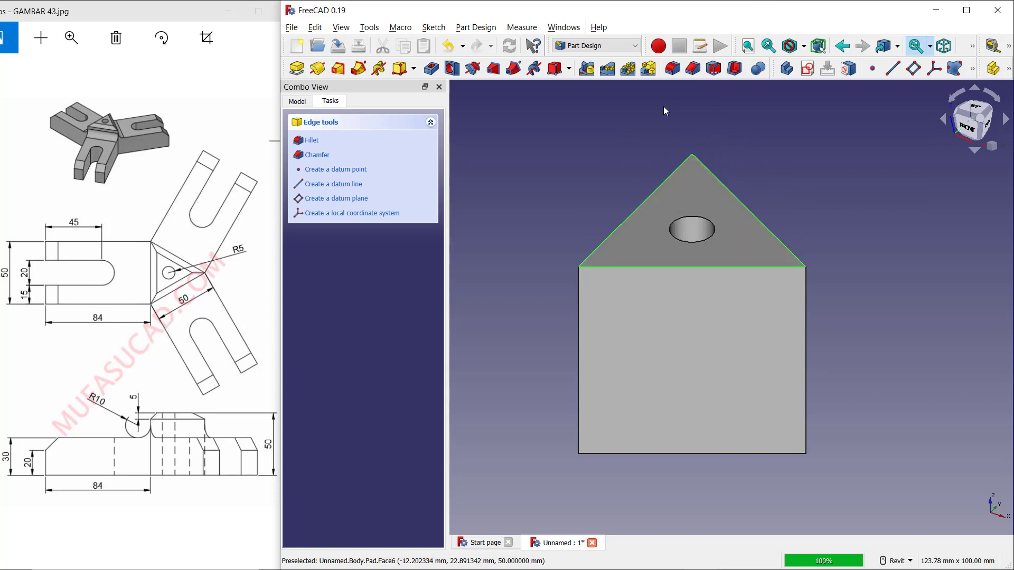
{"action": "left_click", "coordinate": [692, 69]}
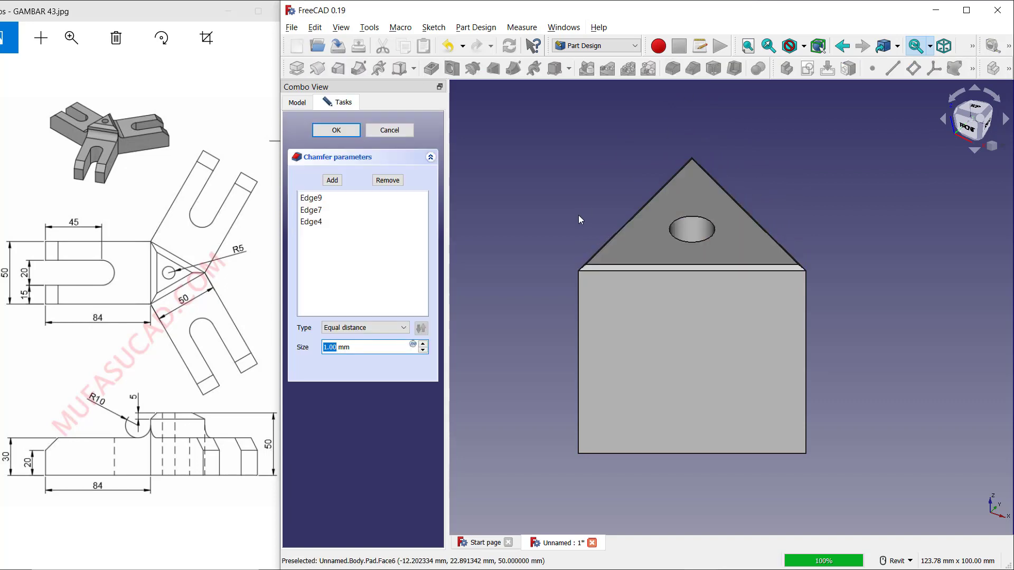
{"action": "left_click_drag", "start_coordinate": [378, 346], "coordinate": [307, 347]}
{"action": "type", "text": "5"}
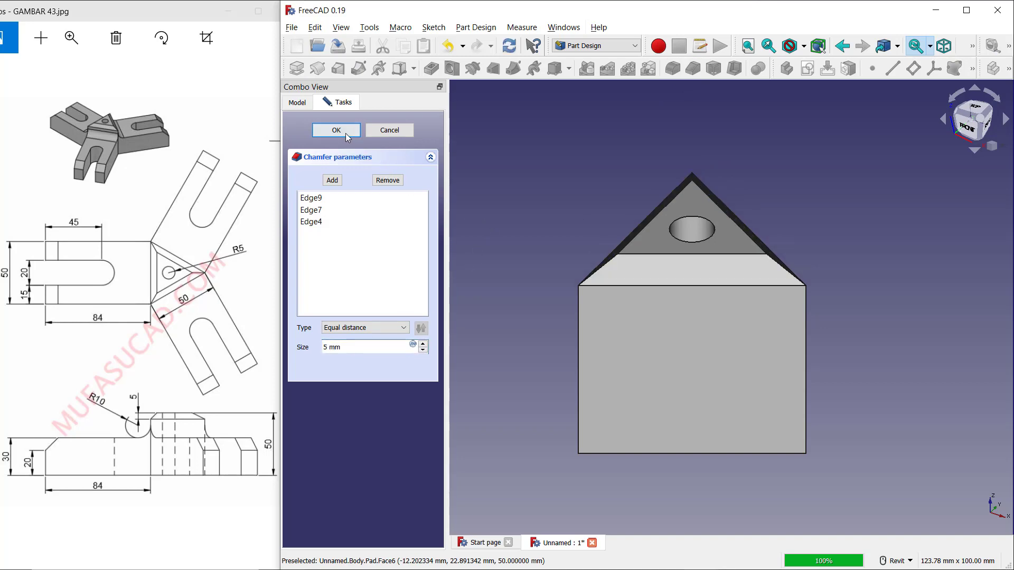
{"action": "left_click", "coordinate": [343, 131]}
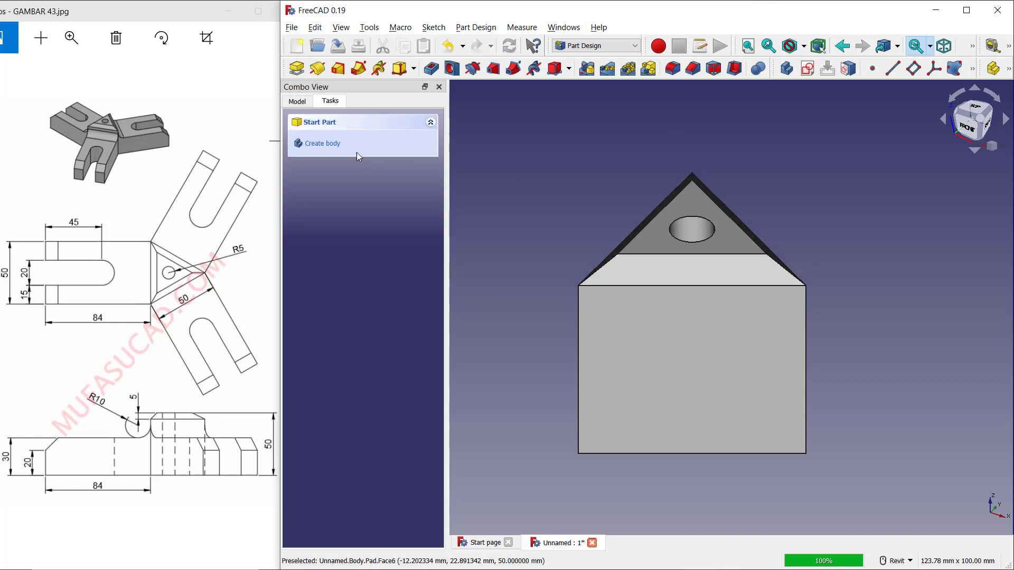
- Show the origin planes and start Sketch001 on the body's XY_Plane
{"action": "left_click", "coordinate": [303, 103]}
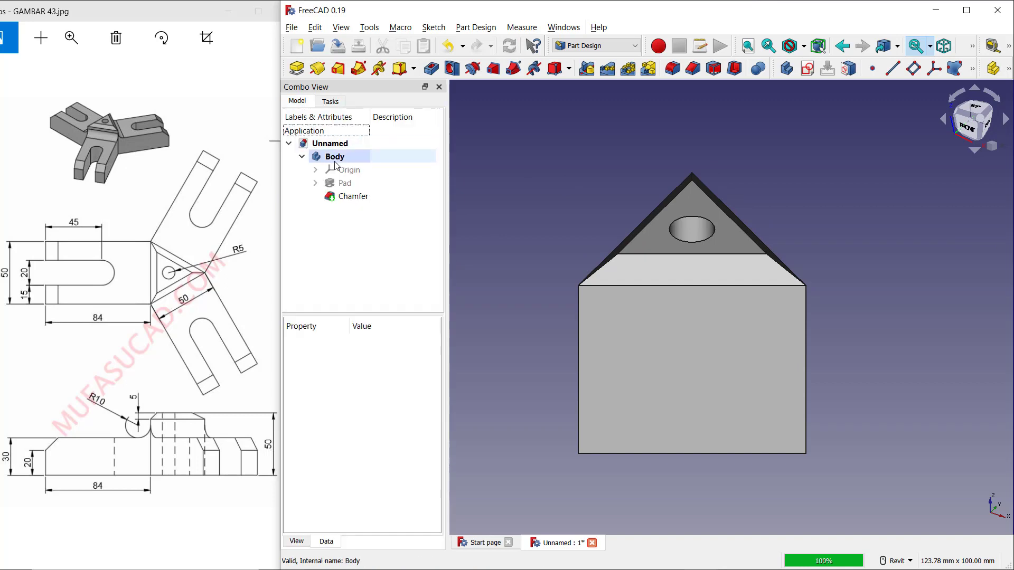
{"action": "left_click", "coordinate": [369, 176]}
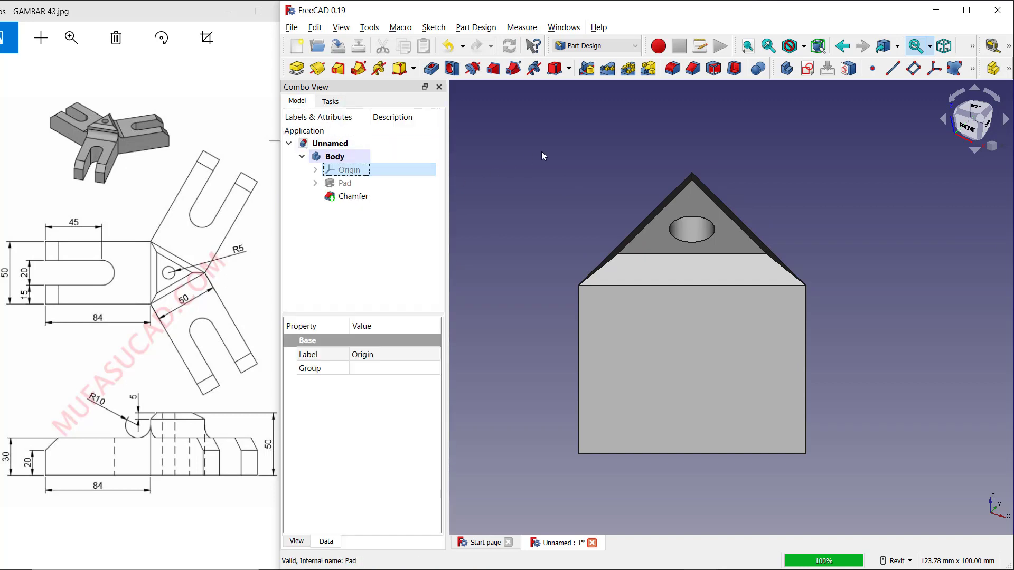
{"action": "key", "text": "space"}
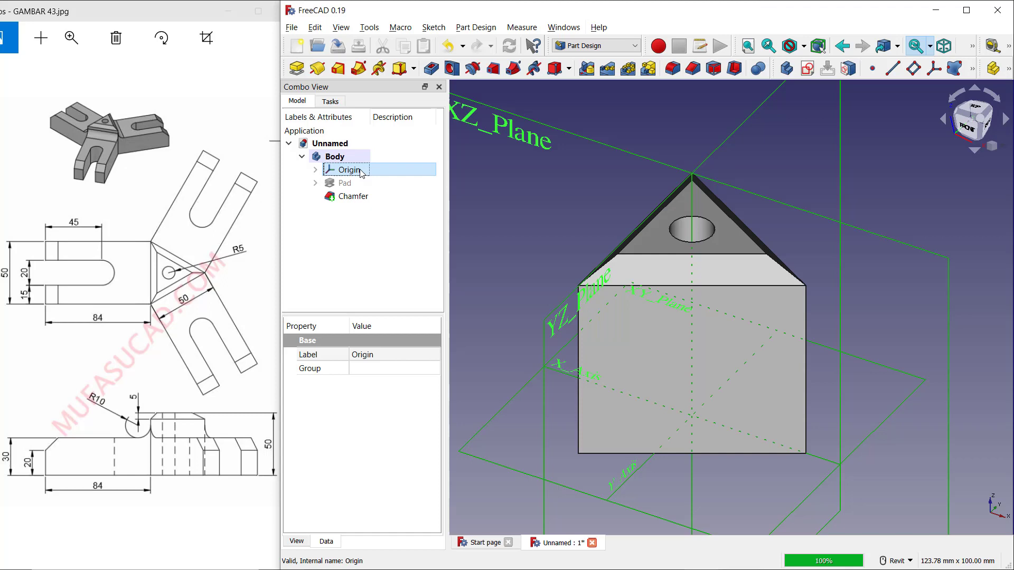
{"action": "scroll", "coordinate": [526, 198], "scroll_direction": "down", "scroll_amount": 1}
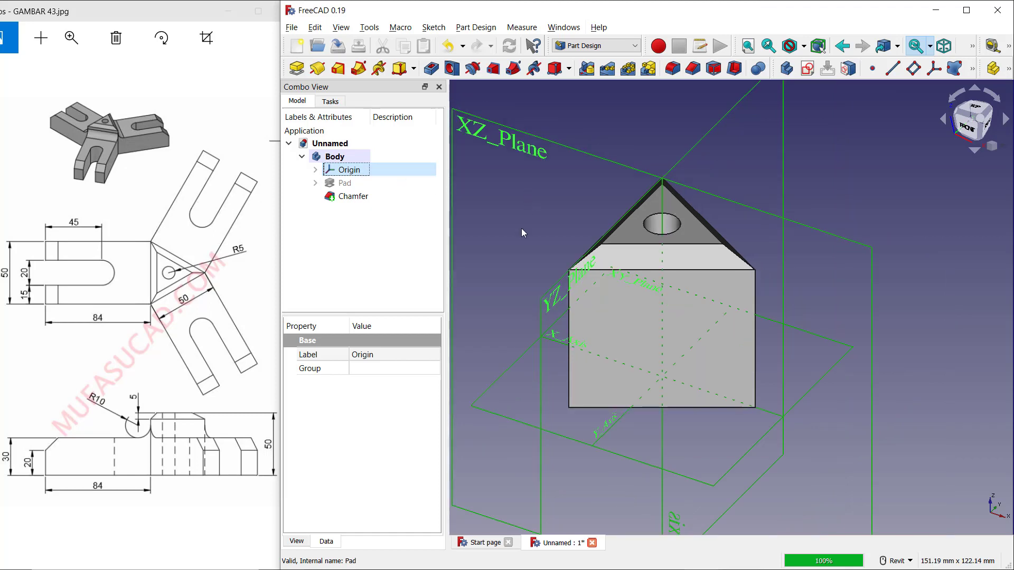
{"action": "left_click", "coordinate": [505, 367]}
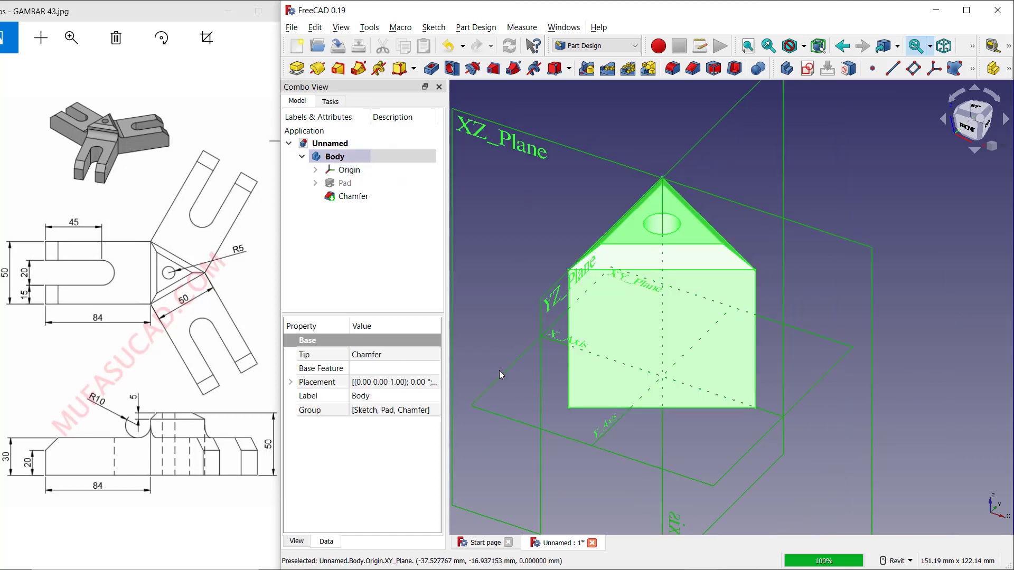
{"action": "left_click", "coordinate": [331, 101]}
{"action": "left_click", "coordinate": [324, 143]}
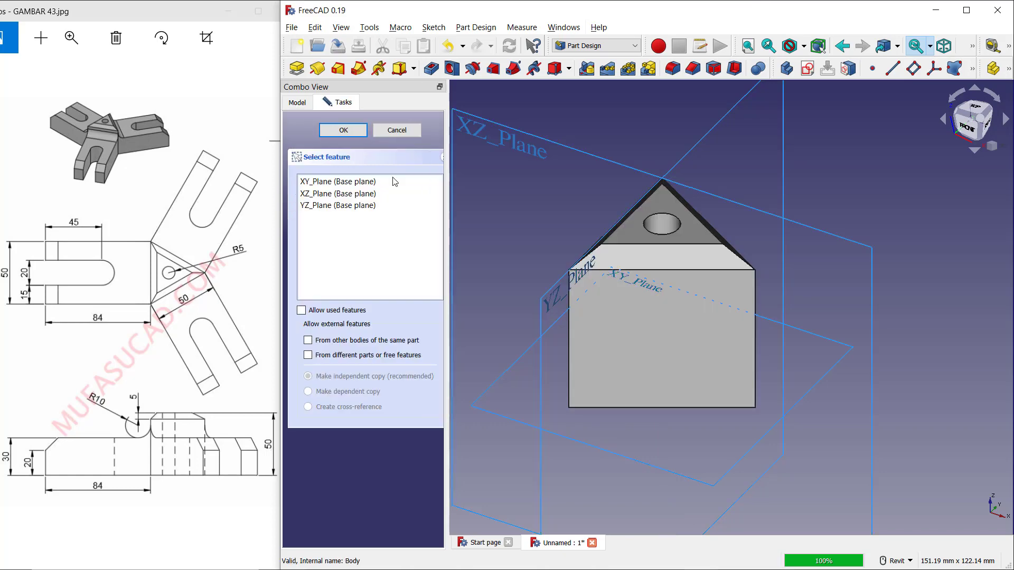
{"action": "left_click", "coordinate": [343, 130]}
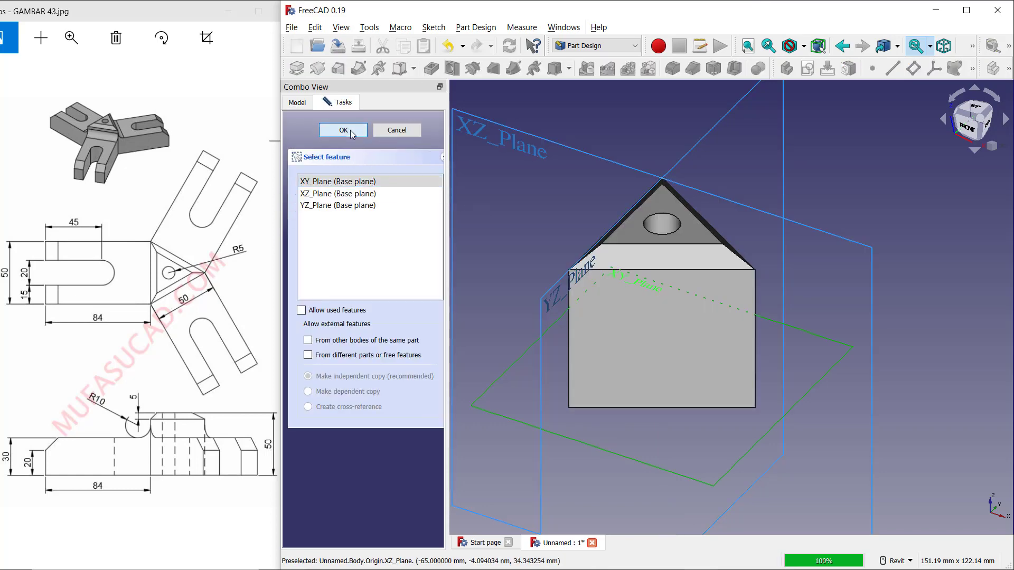
{"action": "left_click", "coordinate": [298, 125]}
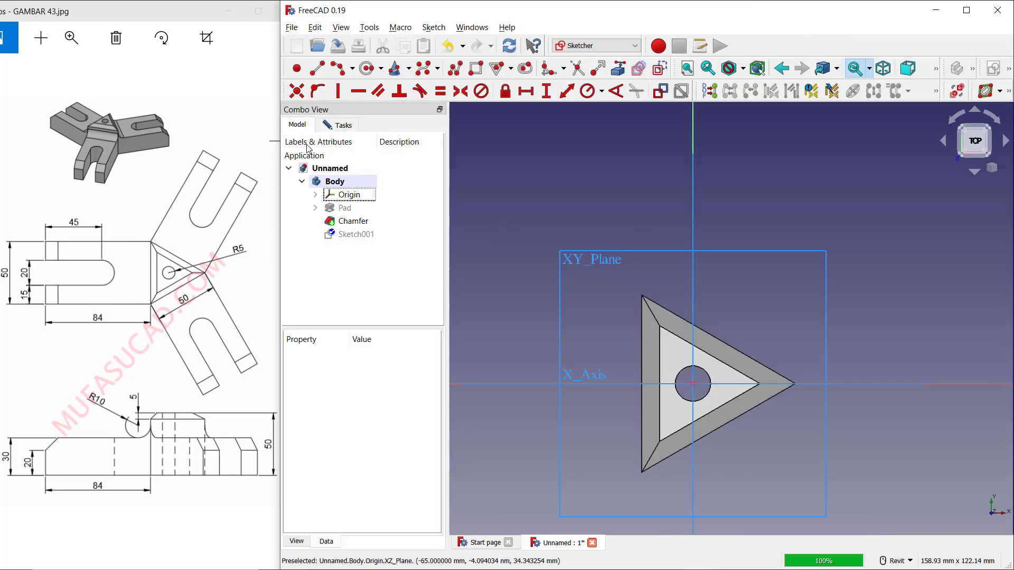
- Hide the origin planes and link the triangle's left edge as external geometry
{"action": "left_click", "coordinate": [343, 195]}
{"action": "key", "text": "space"}
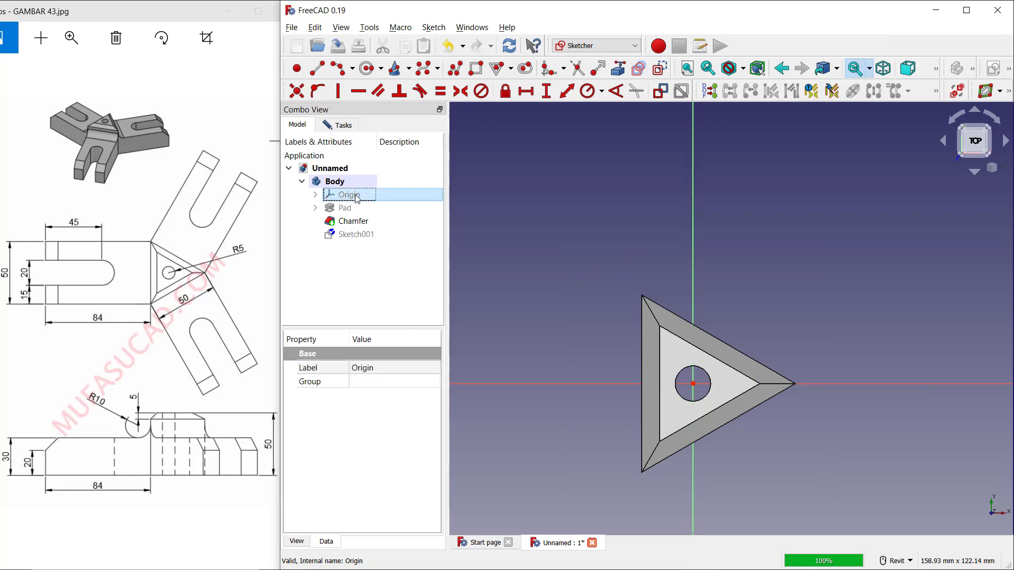
{"action": "left_click", "coordinate": [344, 127]}
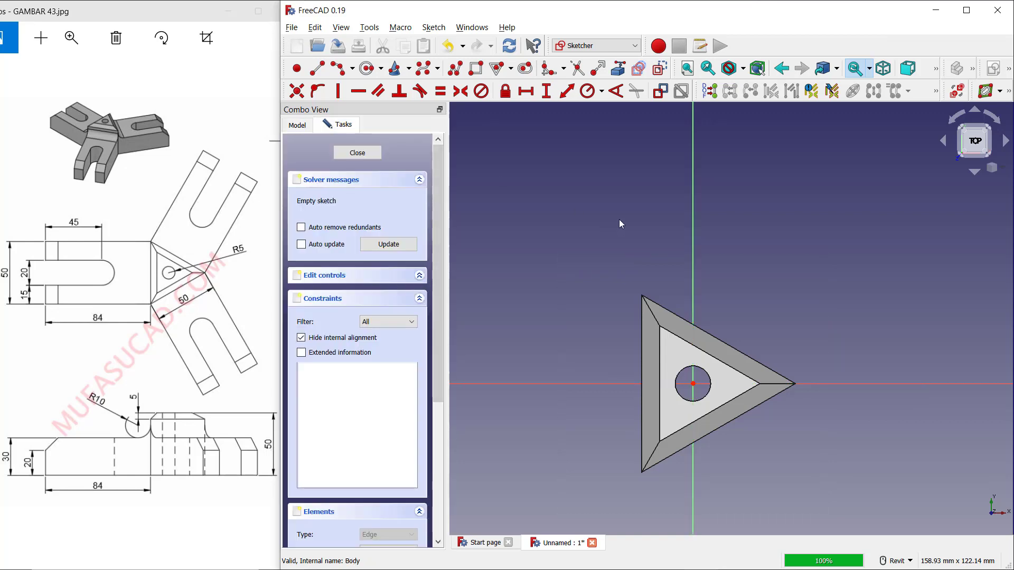
{"action": "left_click", "coordinate": [619, 70]}
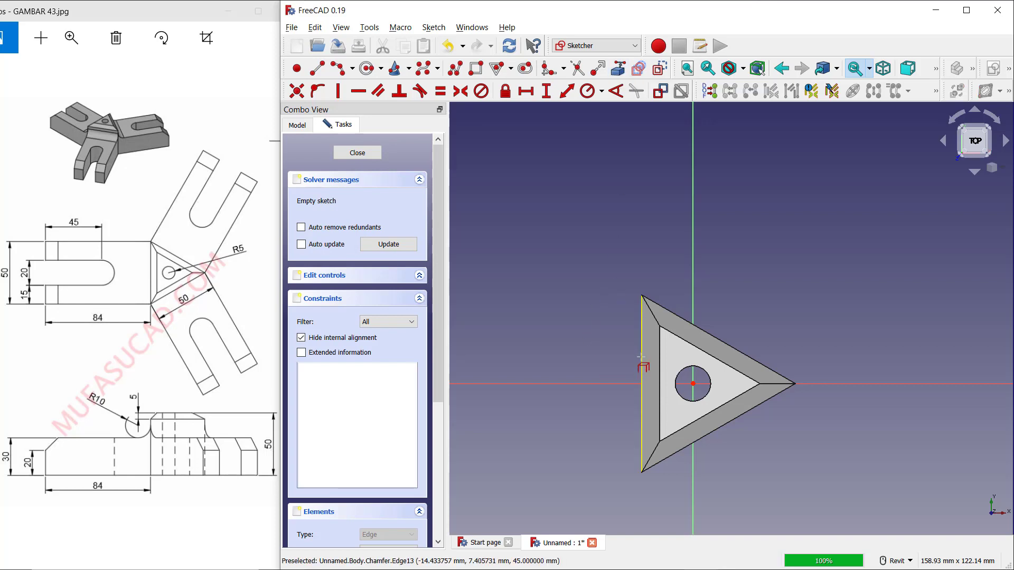
{"action": "middle_click_drag", "start_coordinate": [543, 322], "coordinate": [645, 255]}
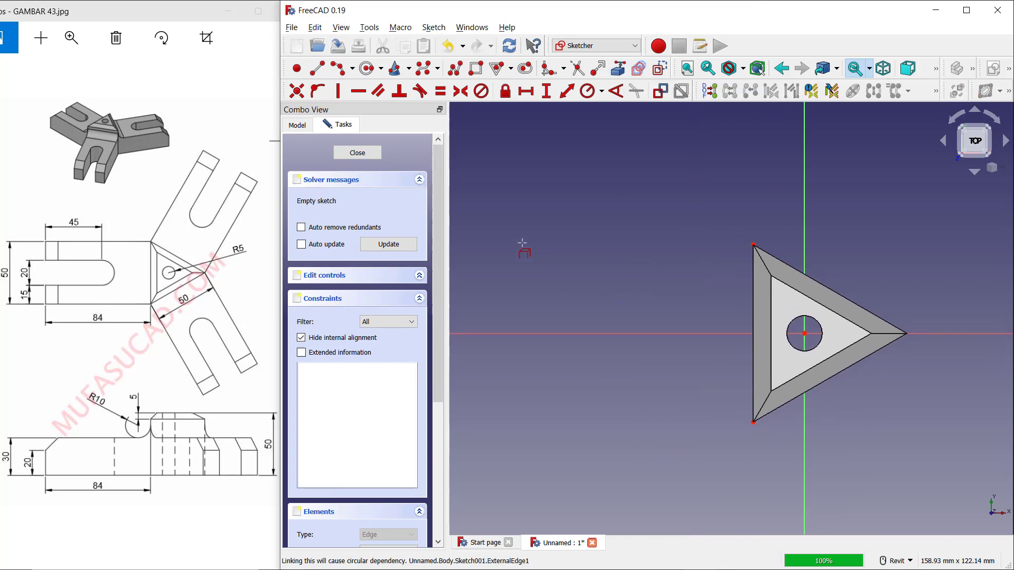
- Draw the arm outline left of the triangle, plus upper and lower slot edges, as polylines
{"action": "left_click", "coordinate": [456, 69]}
{"action": "left_click", "coordinate": [557, 349]}
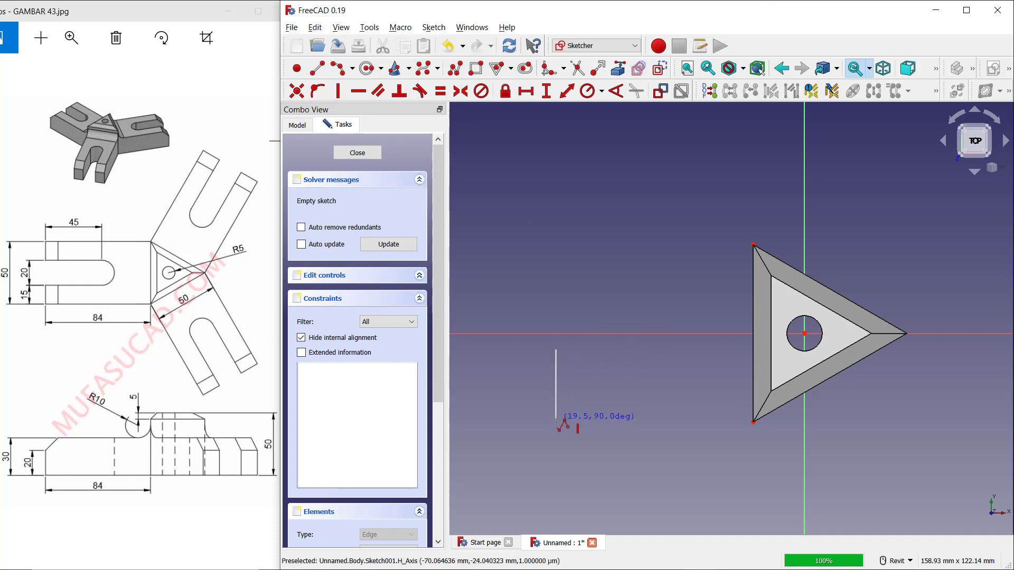
{"action": "left_click", "coordinate": [557, 422]}
{"action": "left_click", "coordinate": [753, 421]}
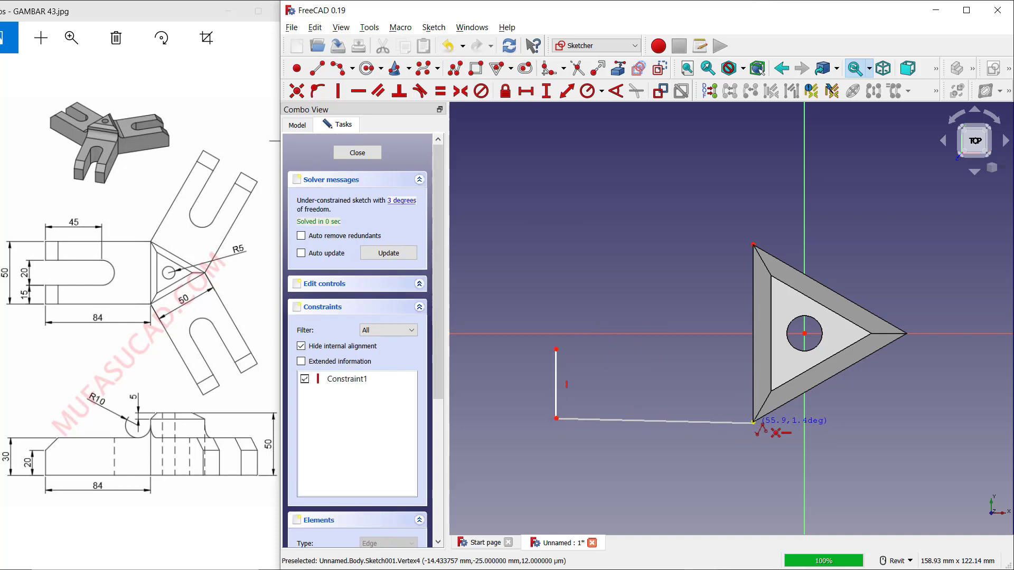
{"action": "left_click", "coordinate": [753, 245]}
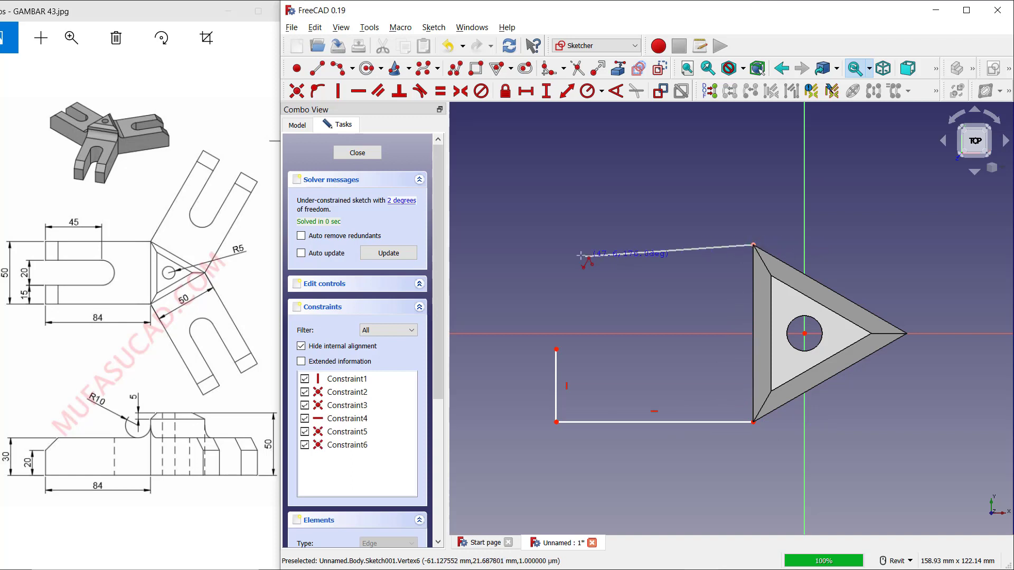
{"action": "left_click", "coordinate": [551, 245]}
{"action": "left_click", "coordinate": [551, 295]}
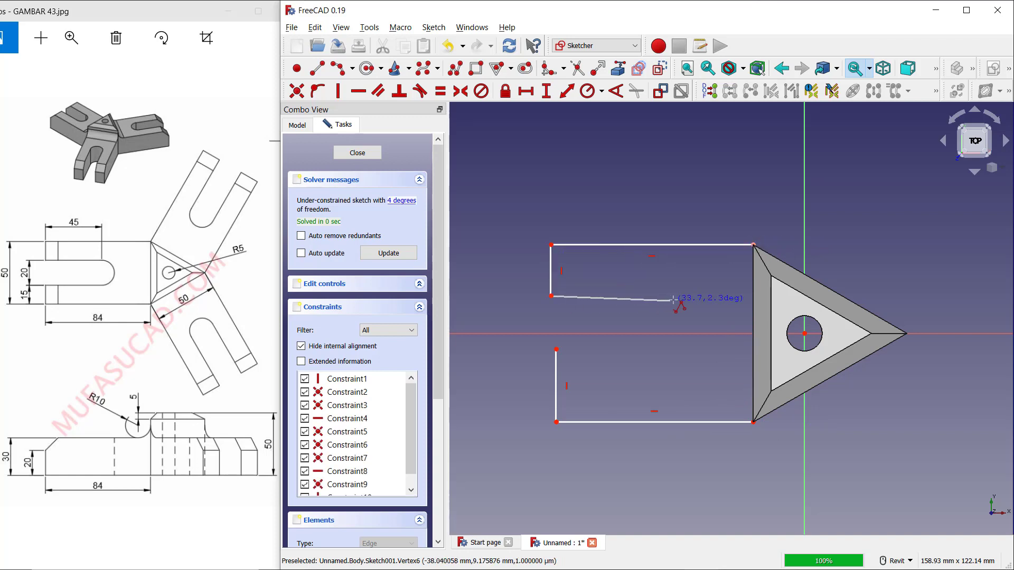
{"action": "left_click", "coordinate": [675, 297]}
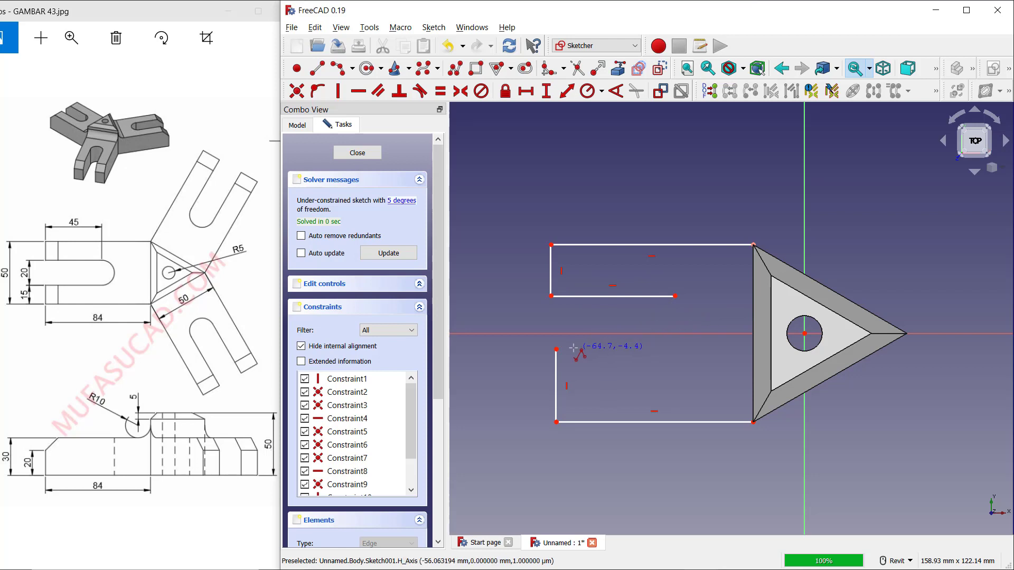
{"action": "left_click", "coordinate": [556, 349]}
{"action": "left_click", "coordinate": [684, 350]}
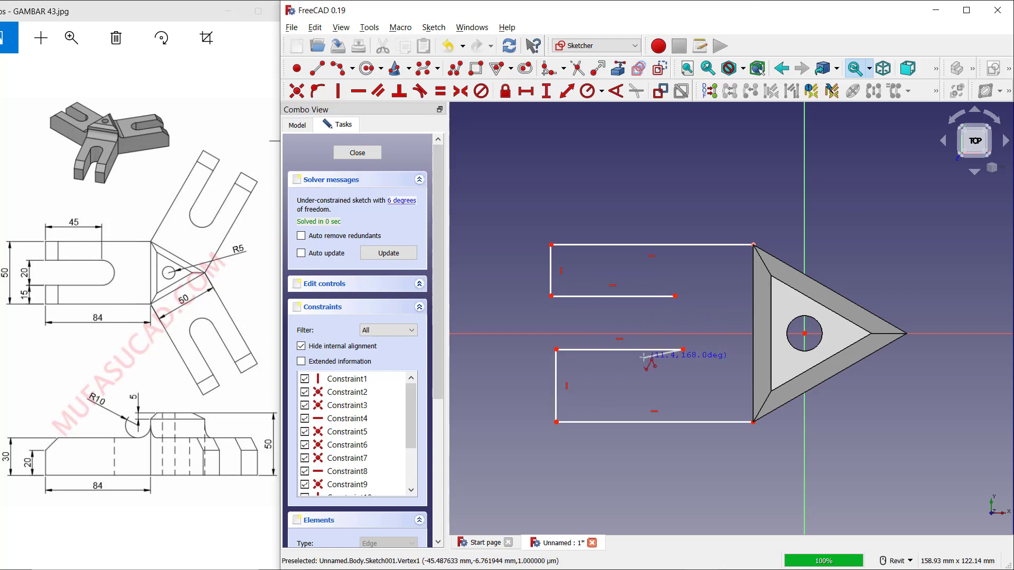
- Vertically align the left endpoints and the right endpoints of the two slot edges
{"action": "left_click", "coordinate": [338, 91]}
{"action": "left_click", "coordinate": [557, 350]}
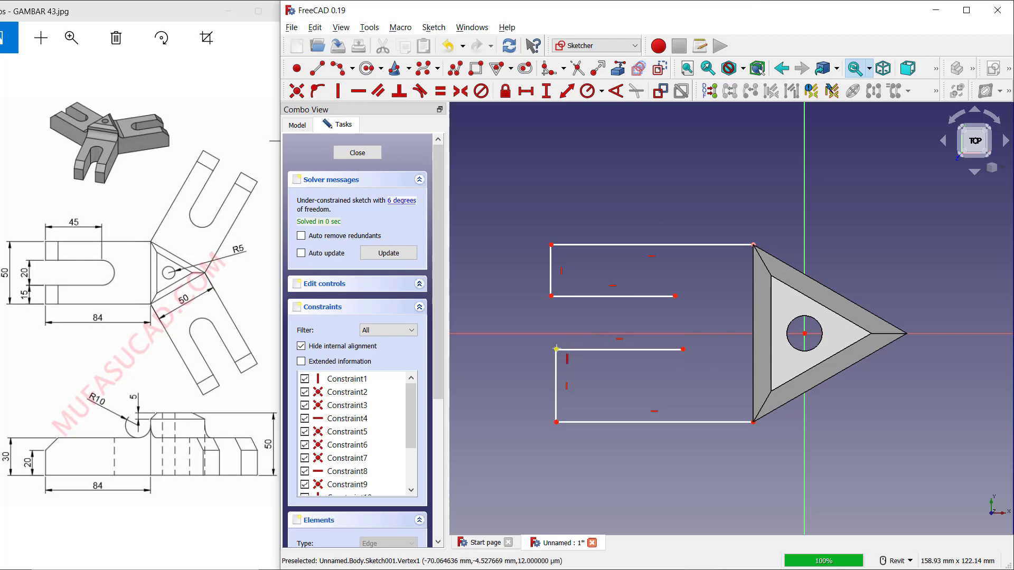
{"action": "left_click", "coordinate": [550, 296]}
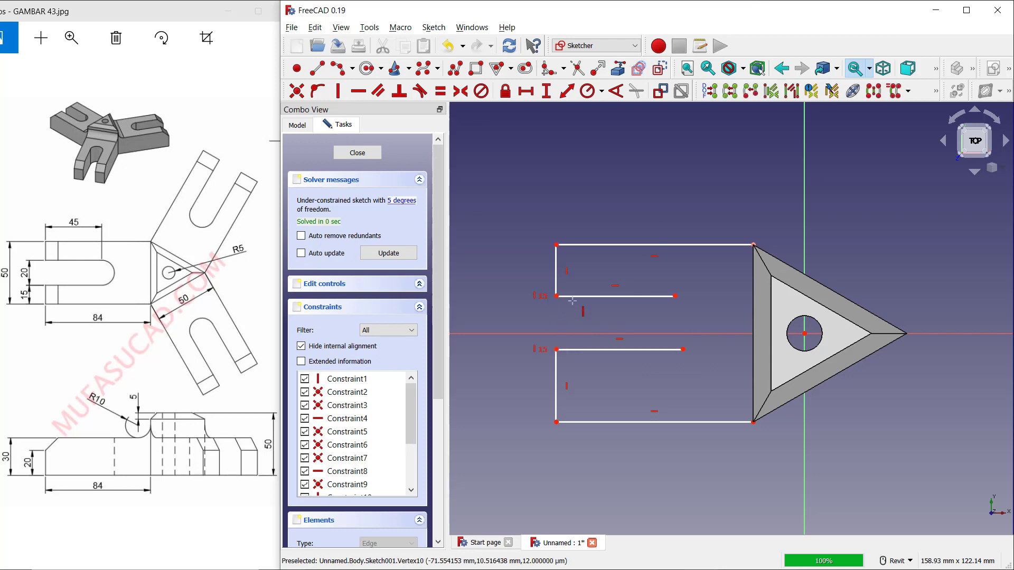
{"action": "left_click", "coordinate": [683, 350]}
{"action": "left_click", "coordinate": [674, 295]}
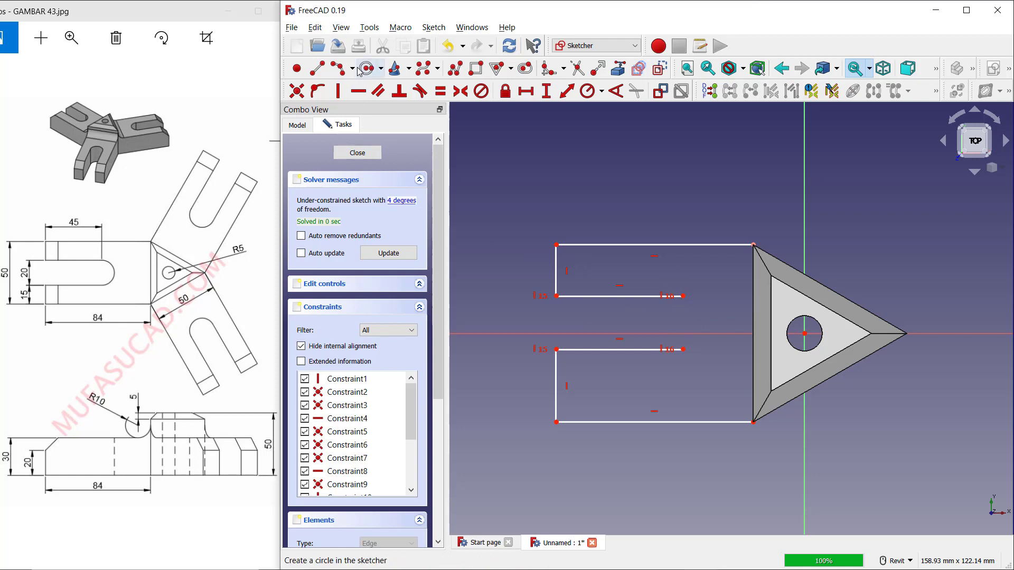
- Close the slot's right end with an arc, its centre vertically aligned with the upper end
{"action": "left_click", "coordinate": [341, 69]}
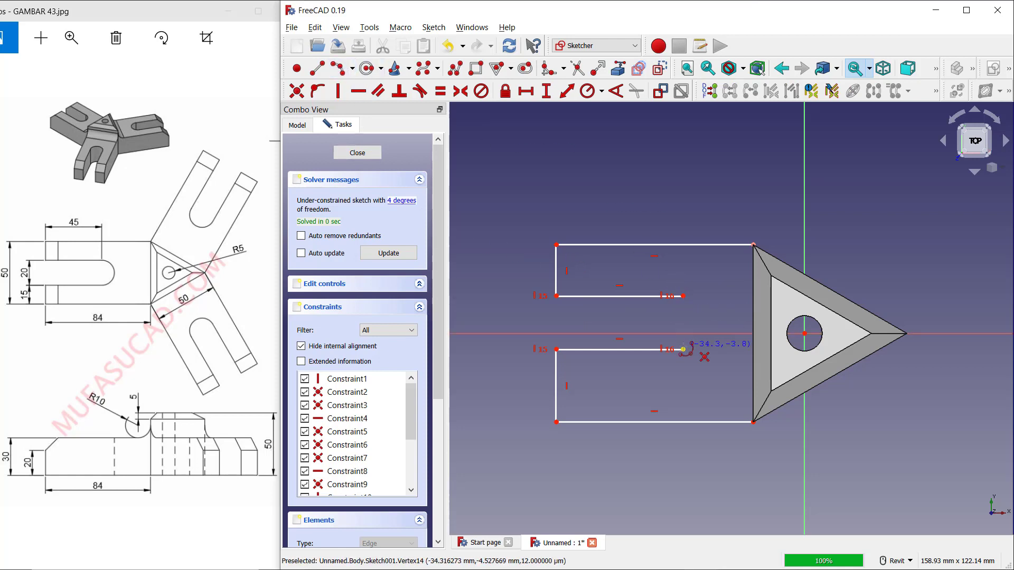
{"action": "left_click", "coordinate": [682, 322]}
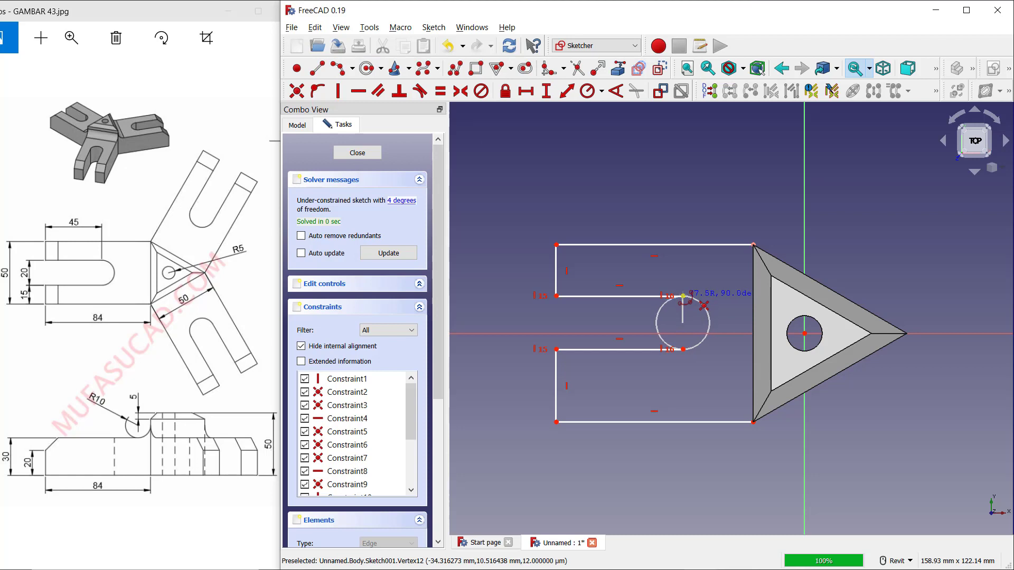
{"action": "left_click", "coordinate": [683, 296]}
{"action": "left_click", "coordinate": [683, 349]}
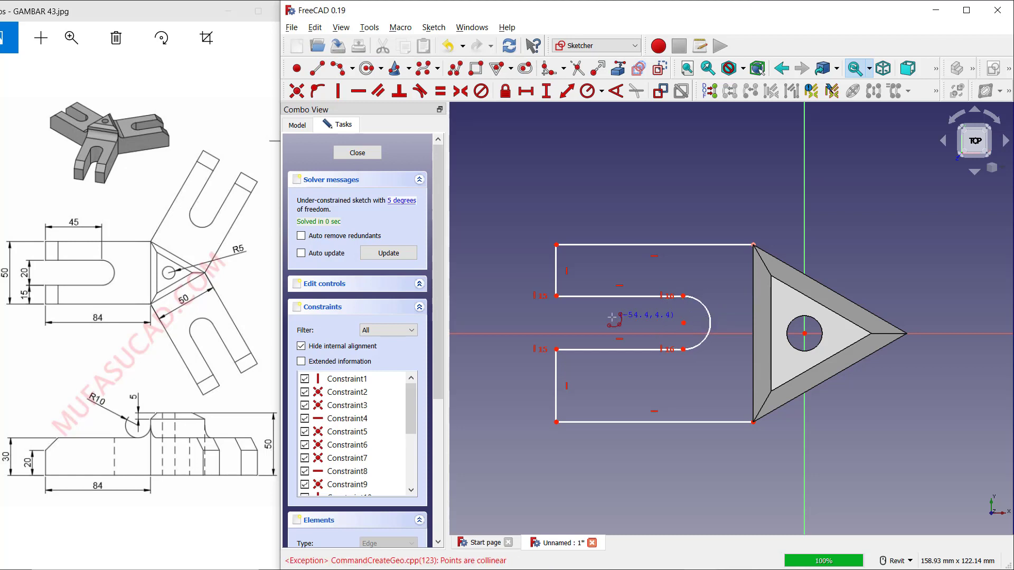
{"action": "left_click", "coordinate": [338, 90]}
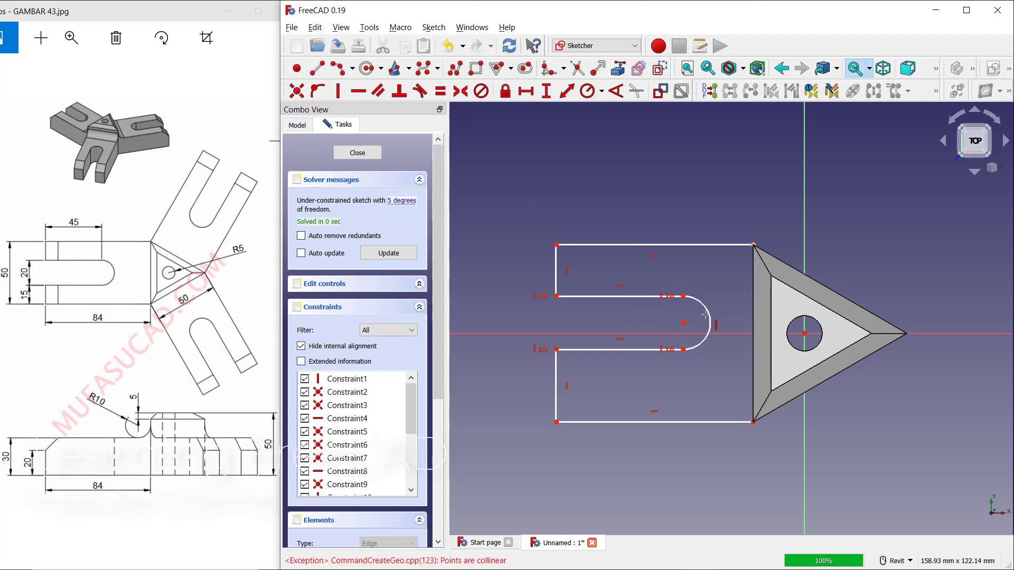
{"action": "left_click", "coordinate": [683, 295]}
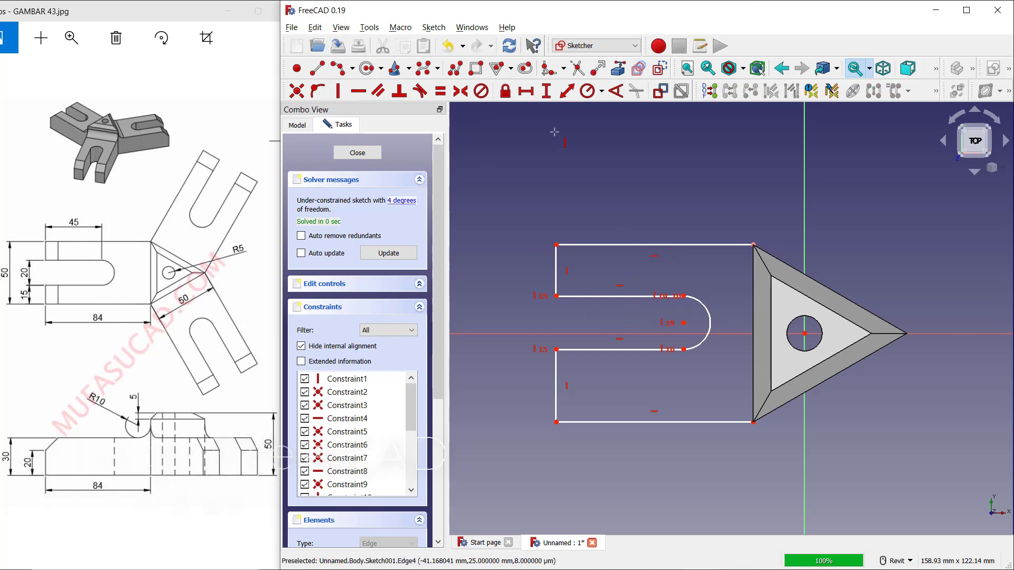
- Dimension both left end edges at 15 mm, the bottom edge at 84 mm, and the slot edge at 45 mm
{"action": "left_click", "coordinate": [555, 261]}
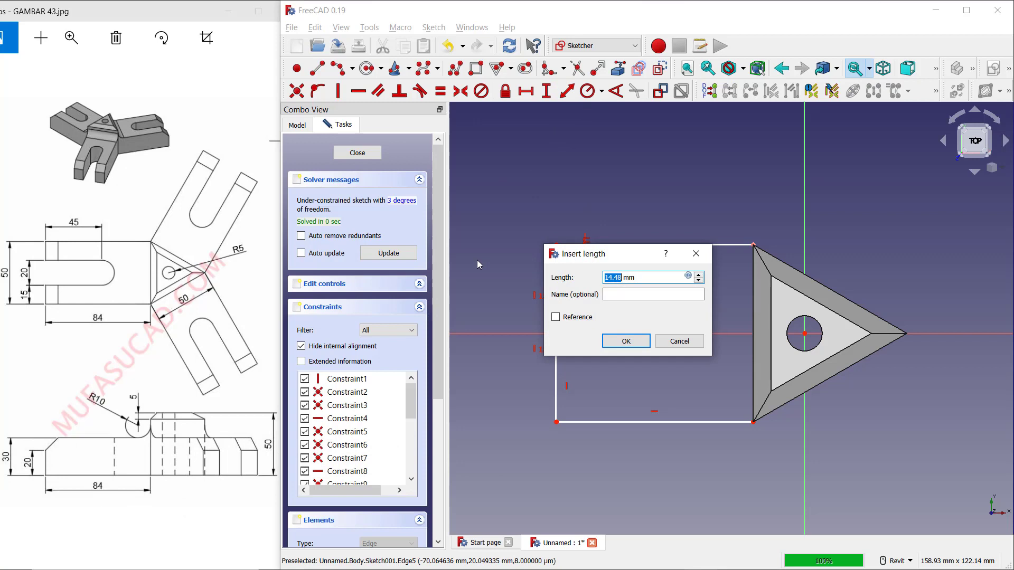
{"action": "type", "text": "15"}
{"action": "key", "text": "Return"}
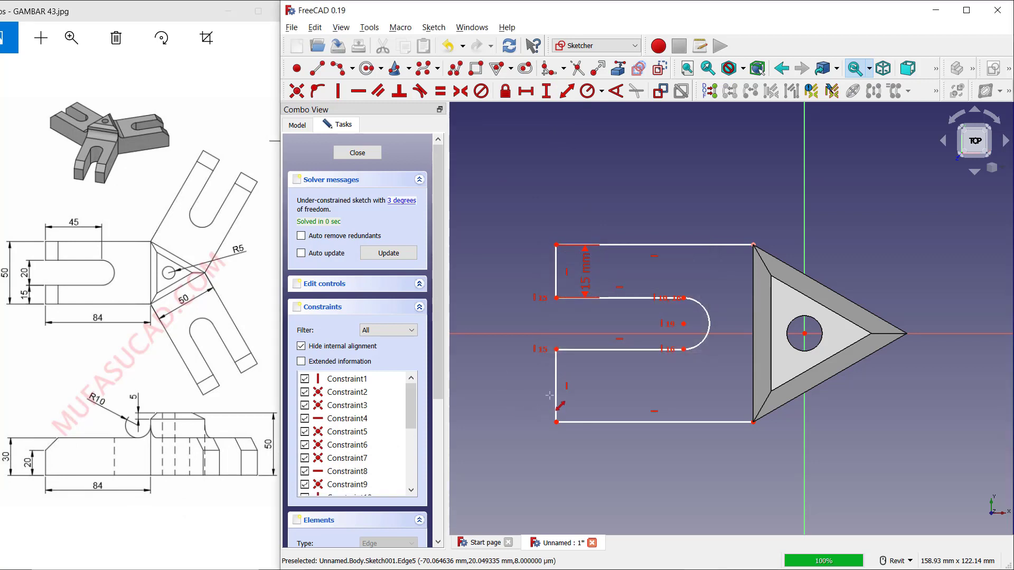
{"action": "left_click", "coordinate": [556, 391]}
{"action": "type", "text": "15"}
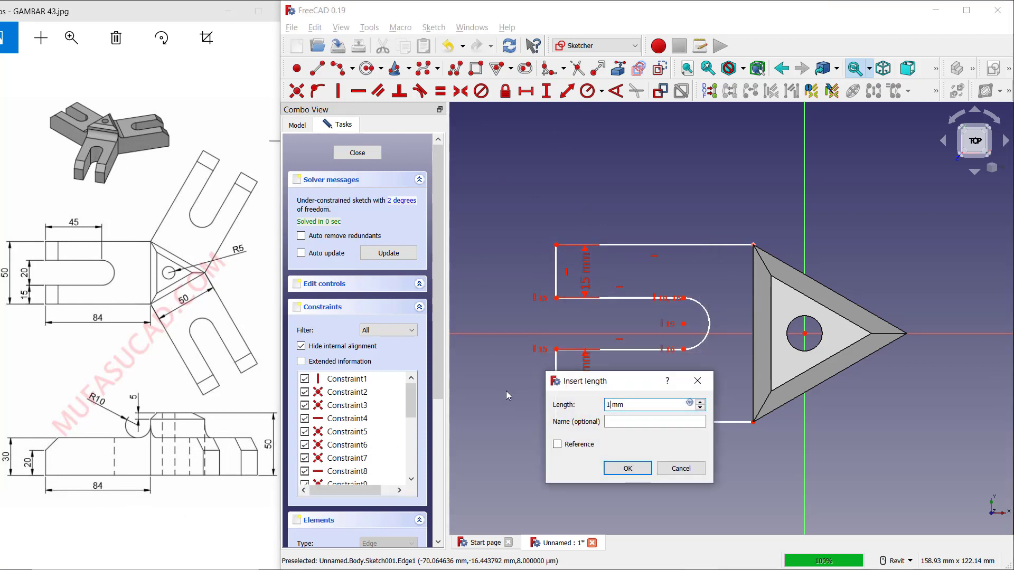
{"action": "key", "text": "Return"}
{"action": "left_click", "coordinate": [667, 429]}
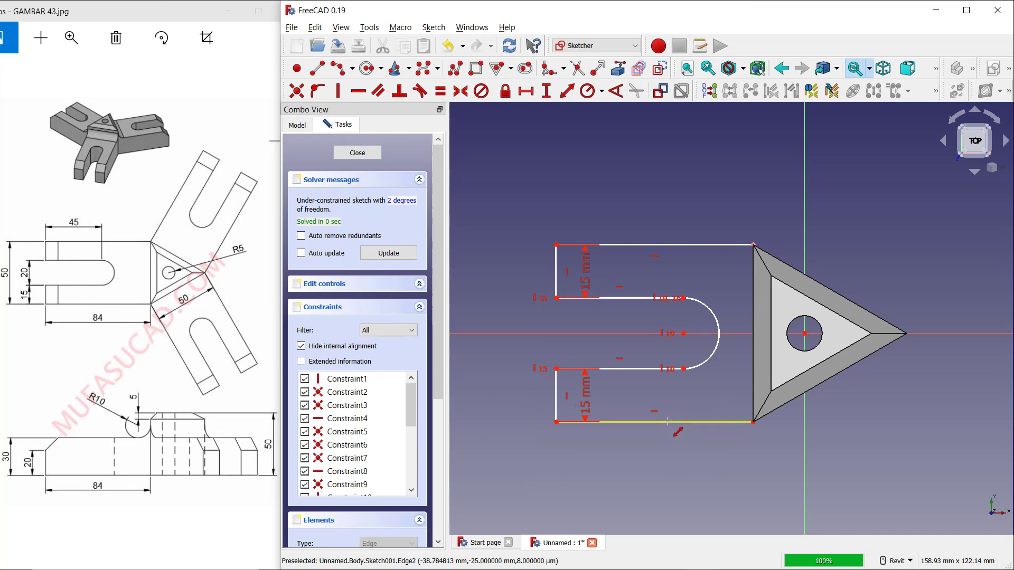
{"action": "type", "text": "8"}
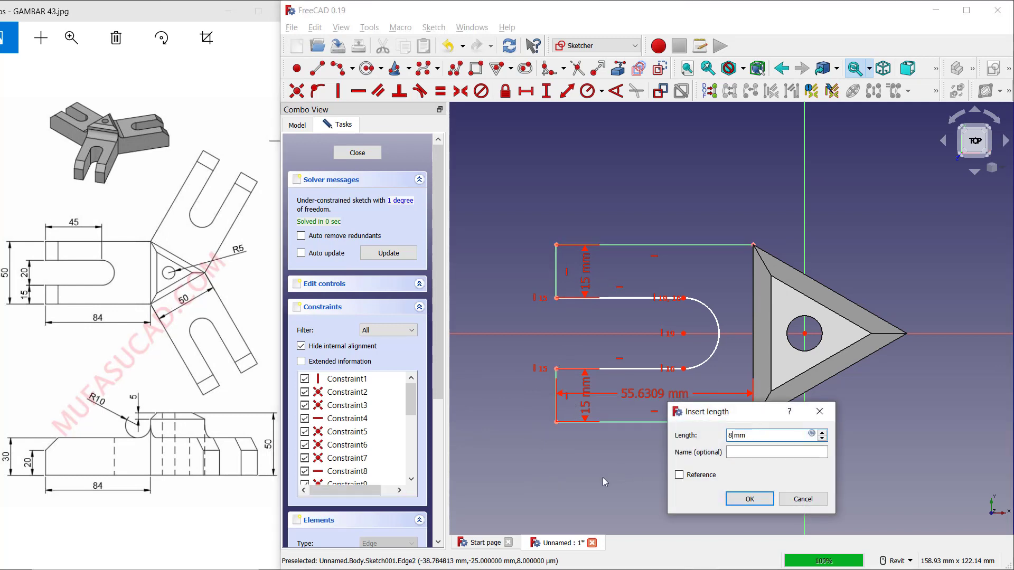
{"action": "type", "text": "4"}
{"action": "key", "text": "Return"}
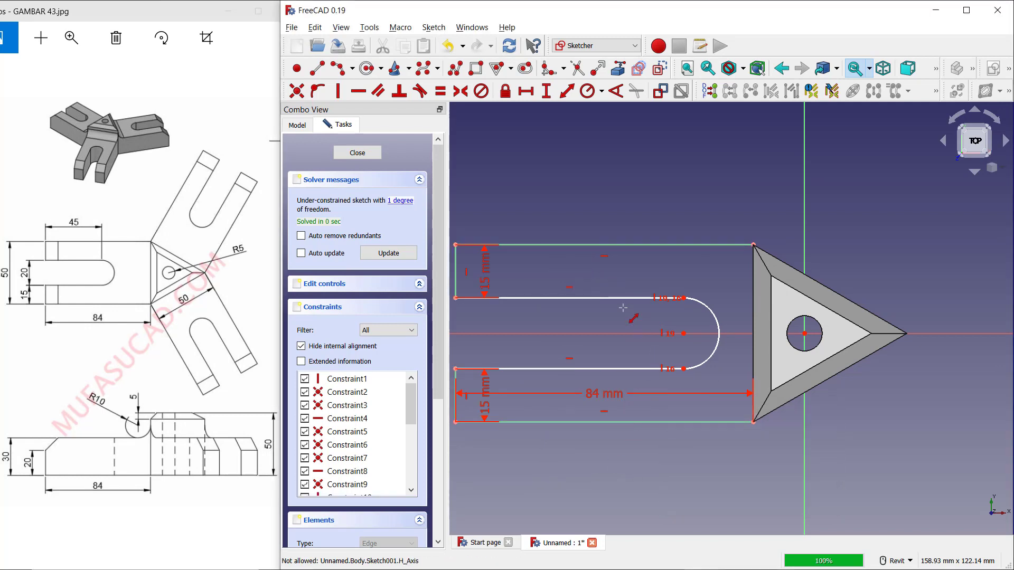
{"action": "left_click", "coordinate": [624, 298]}
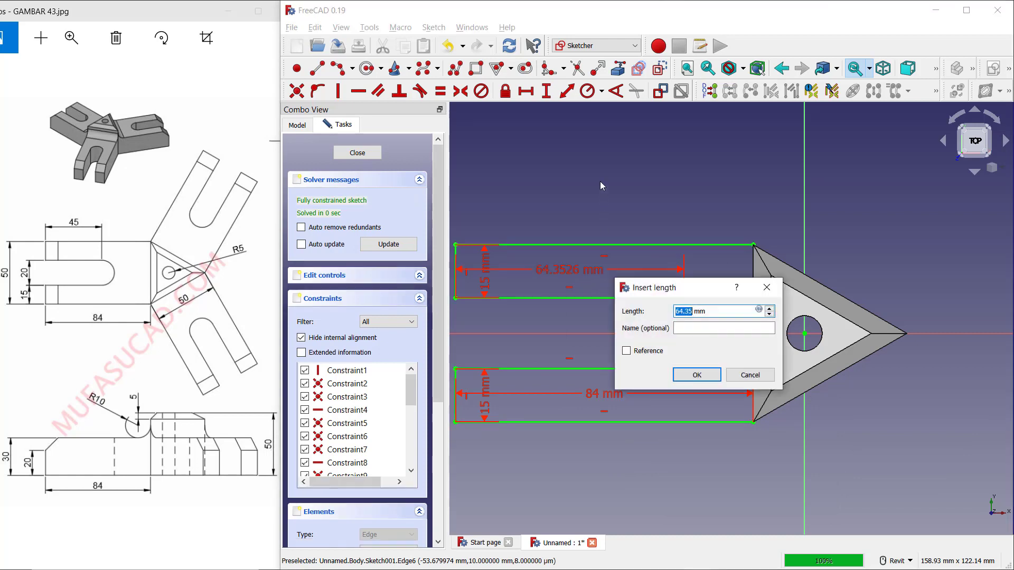
{"action": "type", "text": "45"}
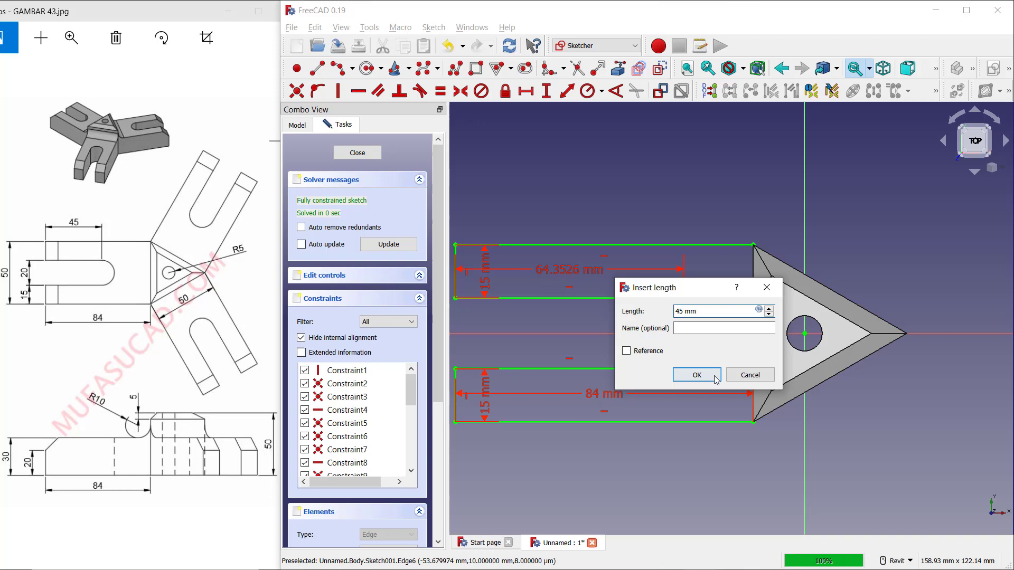
{"action": "left_click", "coordinate": [709, 376]}
{"action": "scroll", "coordinate": [784, 353], "scroll_direction": "down", "scroll_amount": 2}
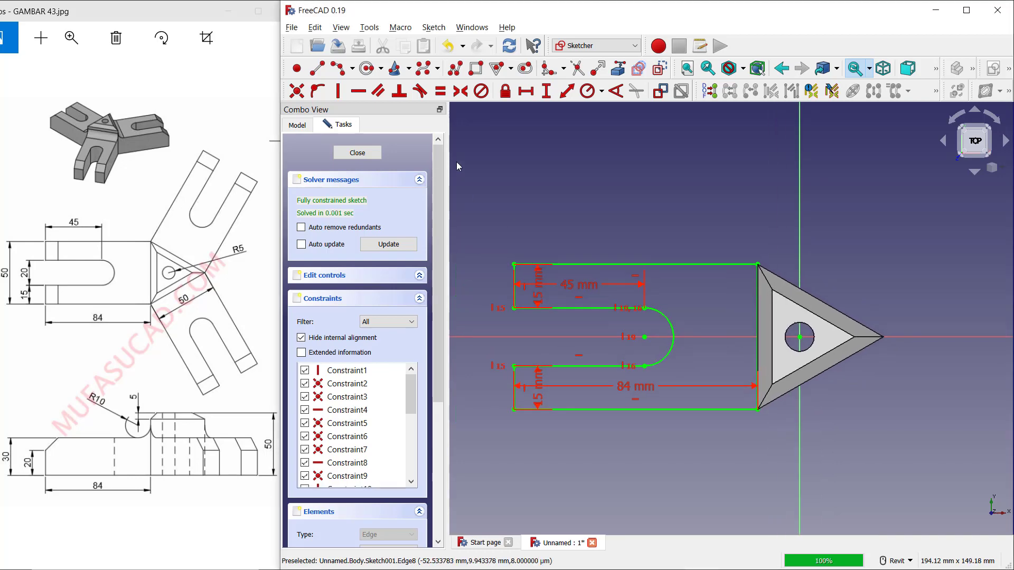
- Close Sketch001 and pad the slotted arm 30 mm
{"action": "left_click", "coordinate": [367, 160]}
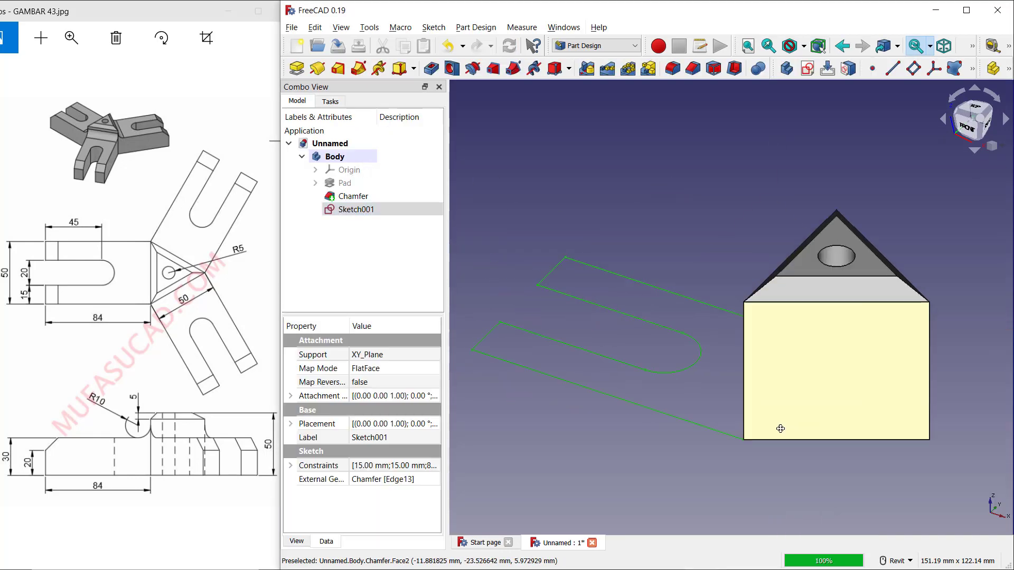
{"action": "middle_click_drag", "start_coordinate": [781, 426], "coordinate": [737, 442], "text": "shift"}
{"action": "scroll", "coordinate": [737, 443], "scroll_direction": "down", "scroll_amount": 1}
{"action": "left_click", "coordinate": [330, 101]}
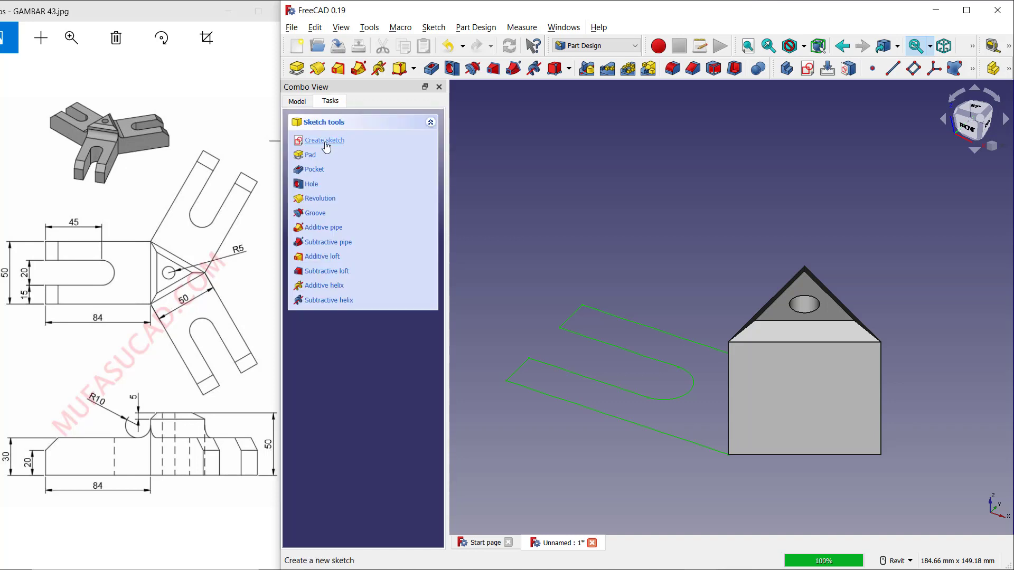
{"action": "left_click", "coordinate": [311, 157]}
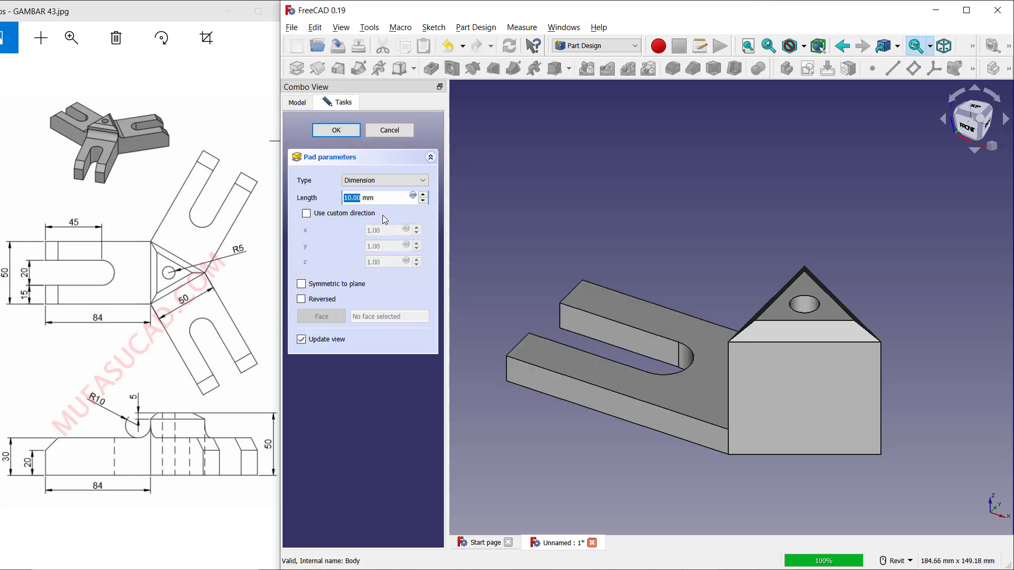
{"action": "left_click_drag", "start_coordinate": [385, 203], "coordinate": [307, 192]}
{"action": "type", "text": "30"}
- Finish the 30 mm pad, then chamfer the arm's two top end edges by 10 mm
{"action": "left_click", "coordinate": [346, 131]}
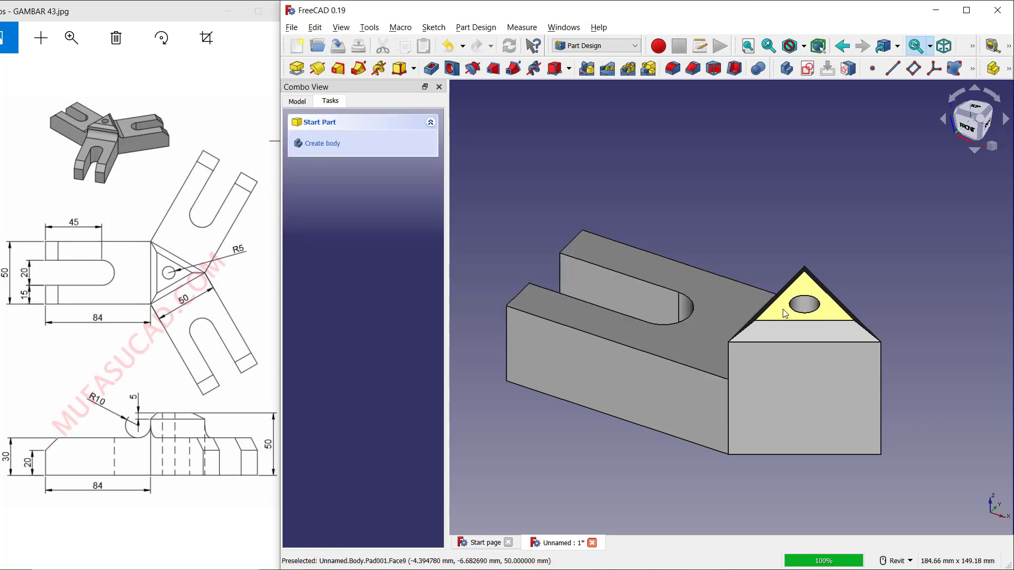
{"action": "left_click", "coordinate": [575, 239]}
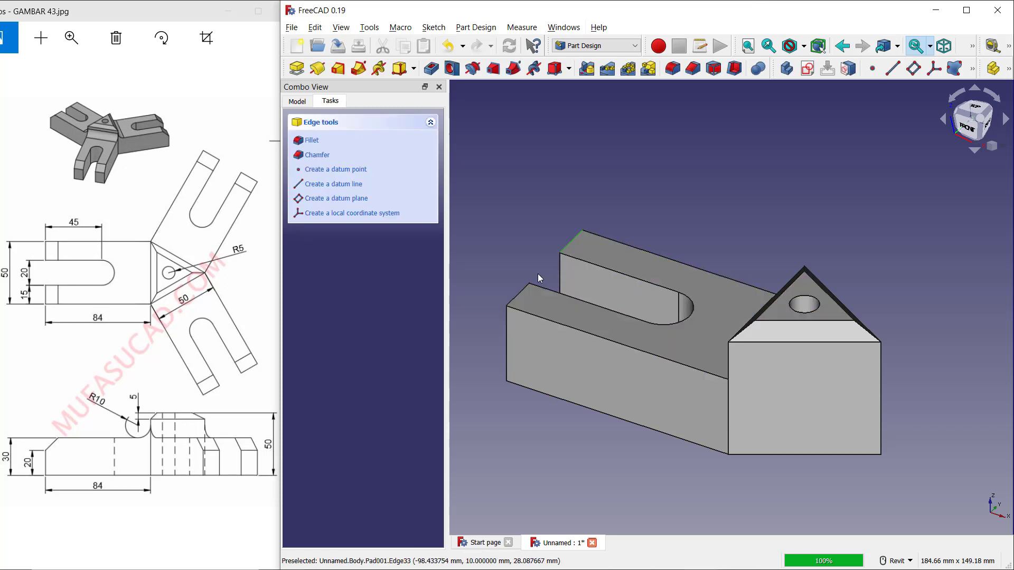
{"action": "left_click", "coordinate": [518, 294], "text": "ctrl"}
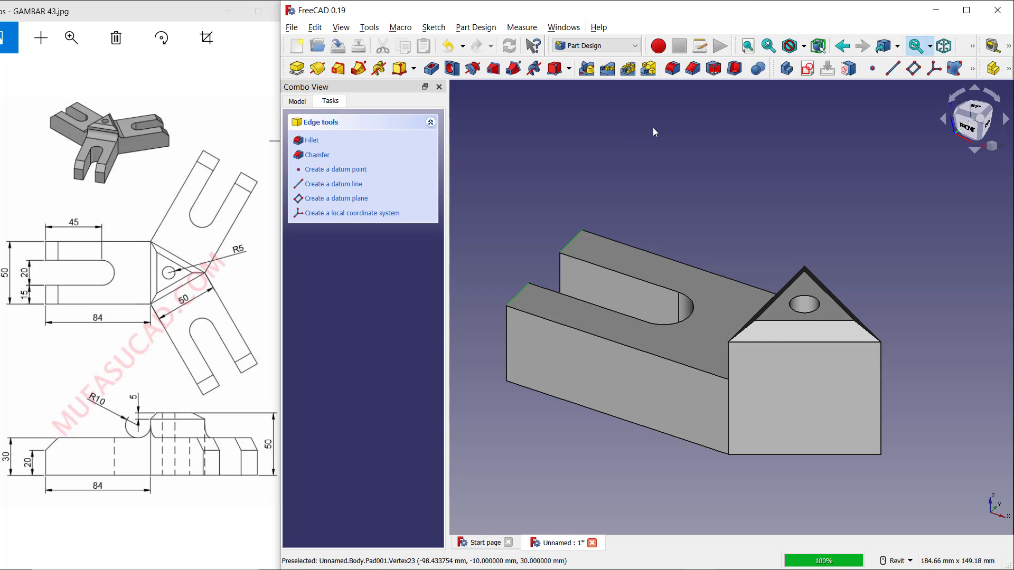
{"action": "left_click", "coordinate": [693, 69]}
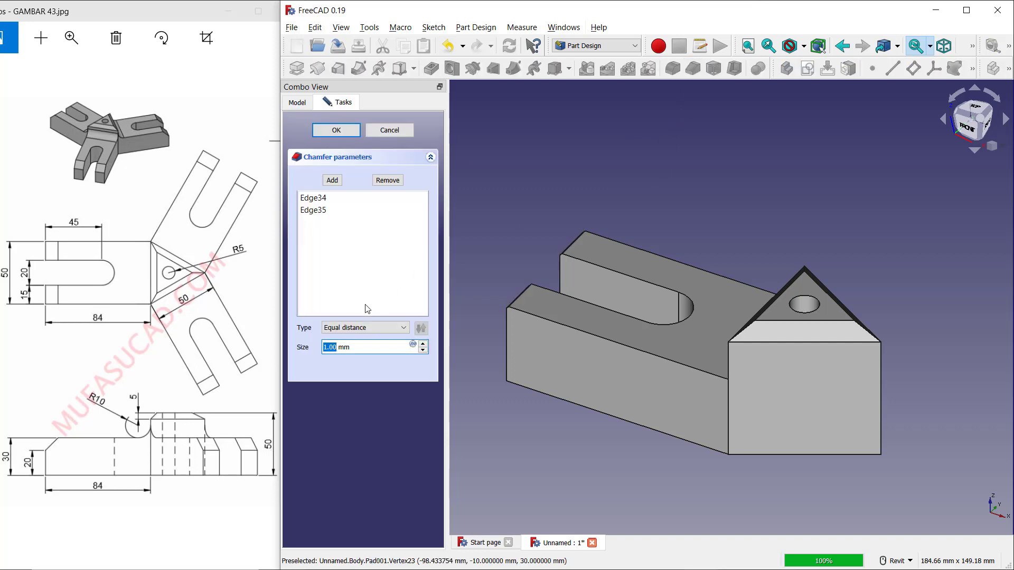
{"action": "type", "text": "10"}
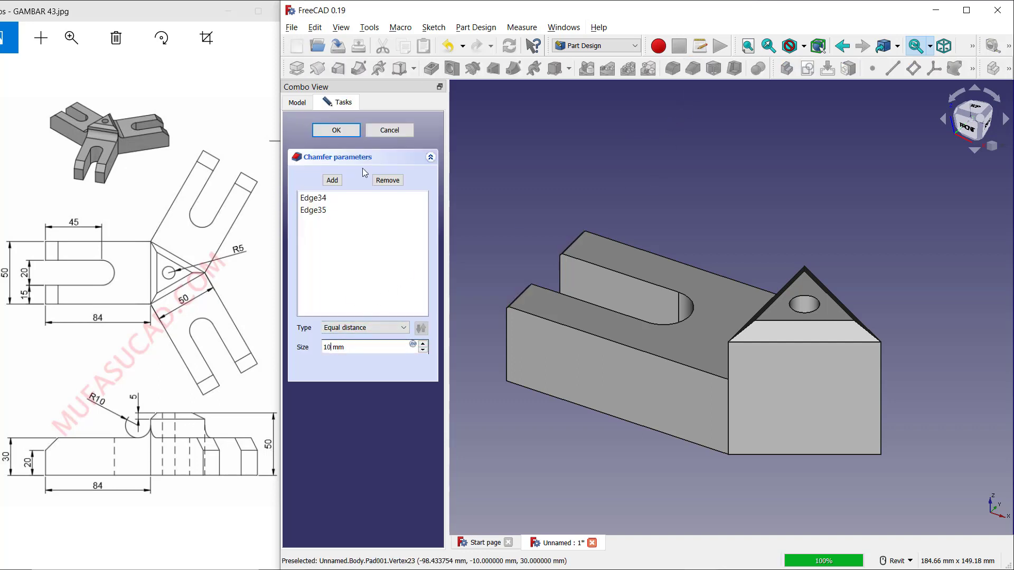
{"action": "left_click", "coordinate": [348, 130]}
{"action": "mouse_move", "coordinate": [609, 394]}
{"action": "middle_mouse_down", "text": "shift"}
{"action": "mouse_move", "coordinate": [652, 367]}
{"action": "mouse_move", "coordinate": [720, 410]}
{"action": "mouse_move", "coordinate": [720, 276]}
{"action": "middle_mouse_up", "text": "shift"}
{"action": "scroll", "coordinate": [719, 276], "scroll_direction": "up", "scroll_amount": 3}
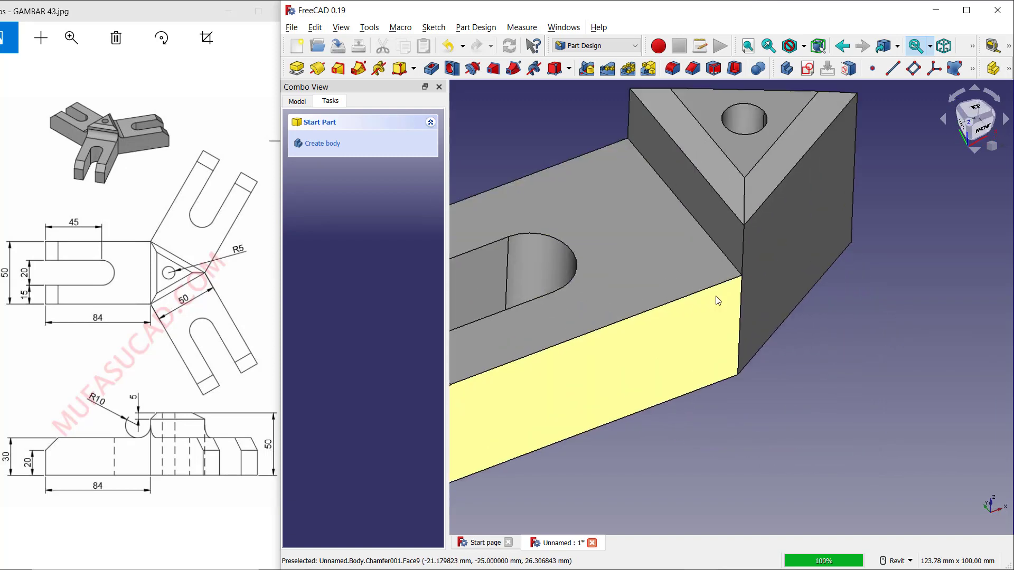
{"action": "scroll", "coordinate": [725, 266], "scroll_direction": "up", "scroll_amount": 3}
- Try a 10 mm fillet on the arm-block junction edge and dismiss the failure error
{"action": "left_click", "coordinate": [728, 255]}
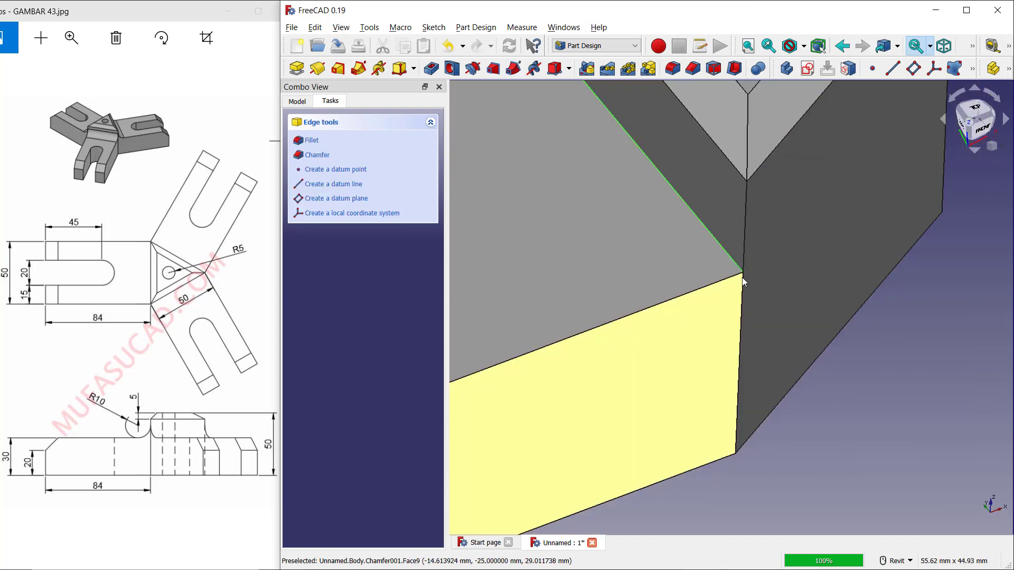
{"action": "scroll", "coordinate": [743, 277], "scroll_direction": "down", "scroll_amount": 5}
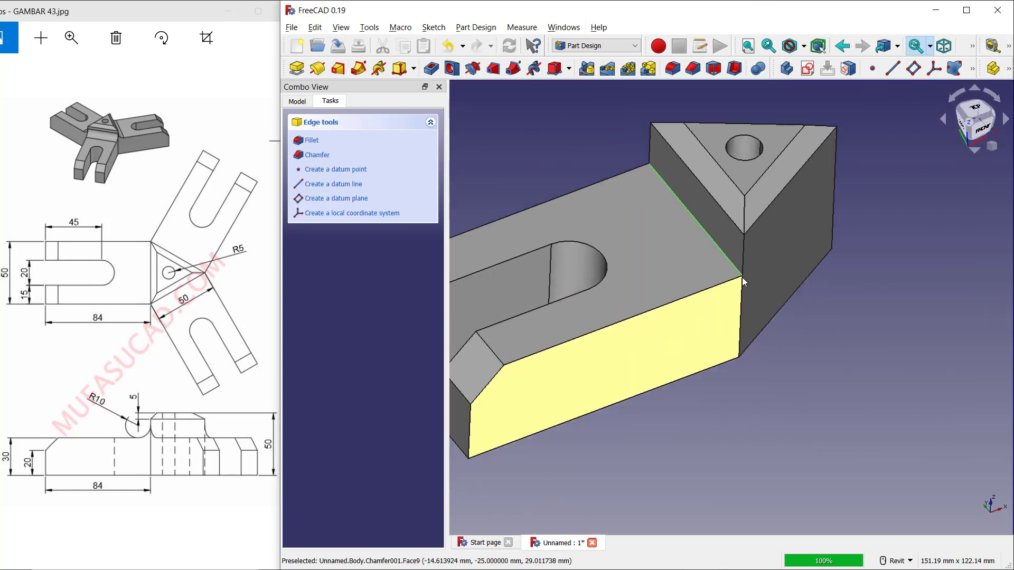
{"action": "left_click", "coordinate": [672, 69]}
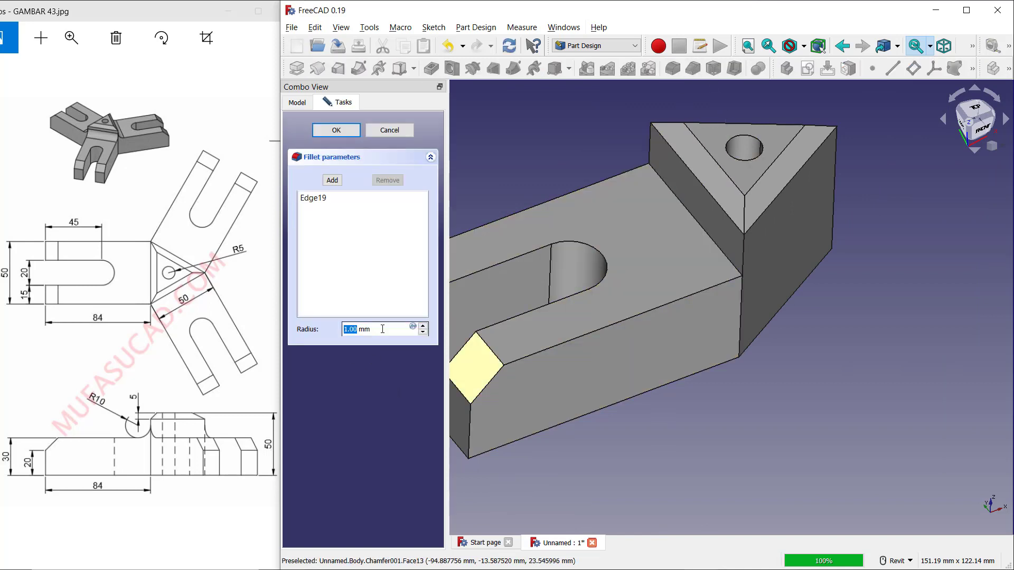
{"action": "left_click_drag", "start_coordinate": [379, 329], "coordinate": [325, 328]}
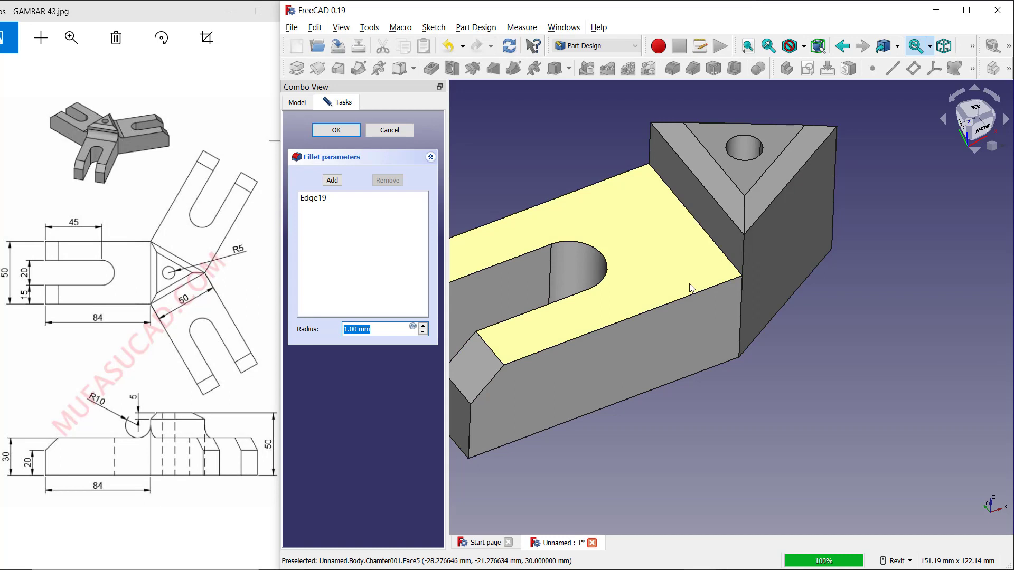
{"action": "type", "text": "10"}
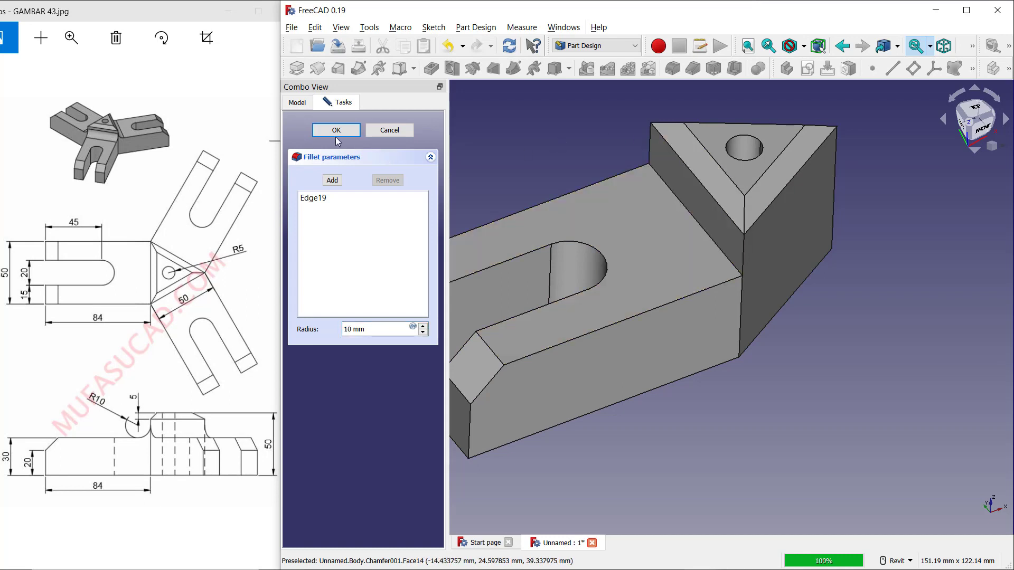
{"action": "left_click", "coordinate": [336, 131]}
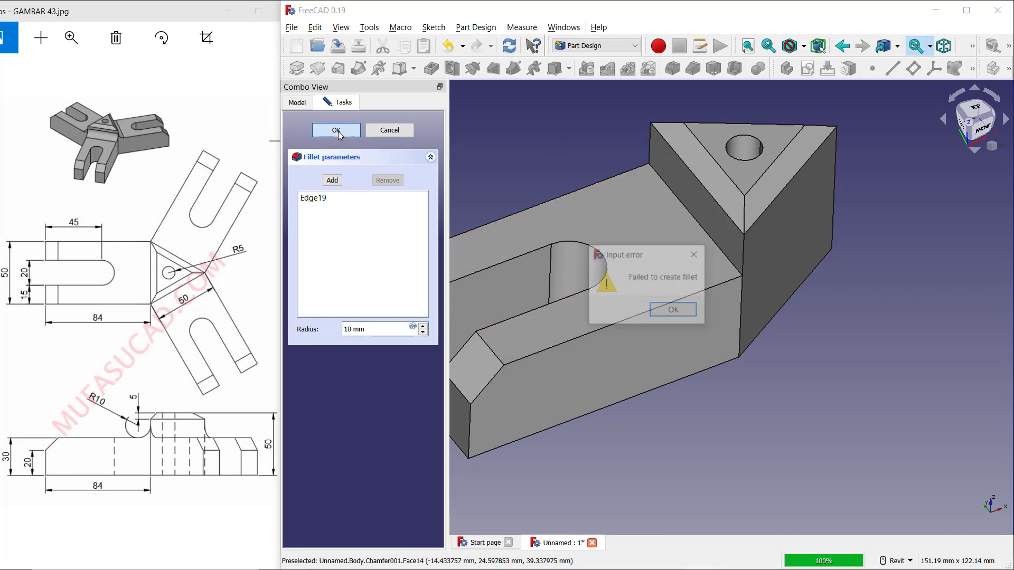
{"action": "left_click", "coordinate": [675, 310]}
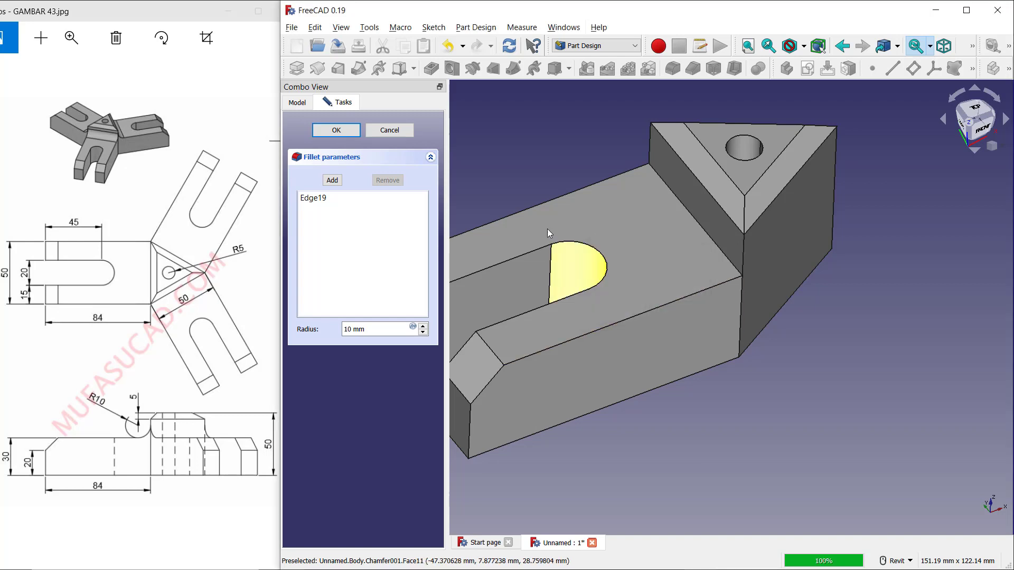
- Close the fillet task and start a new sketch on the arm's side face
{"action": "left_click", "coordinate": [391, 132]}
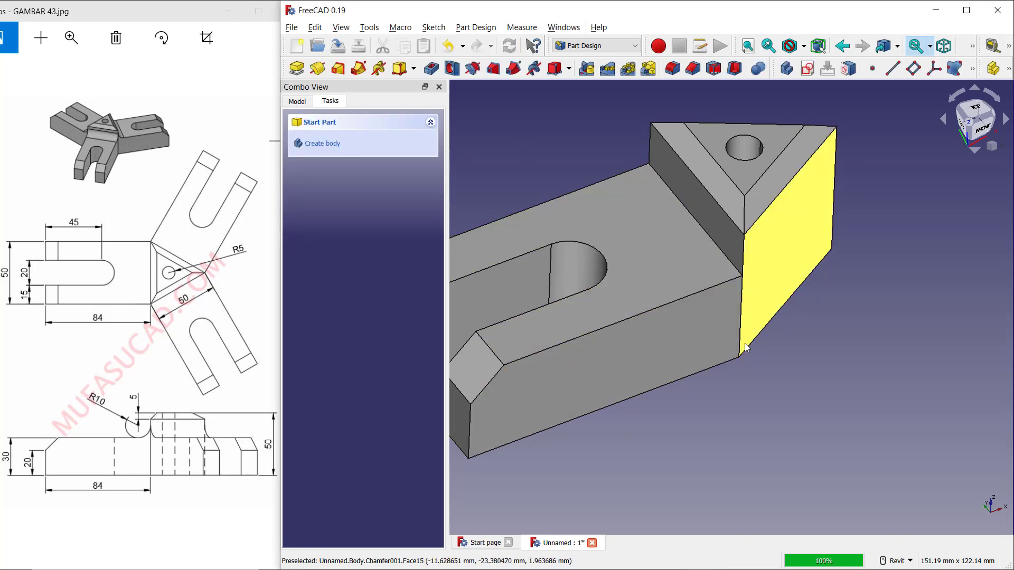
{"action": "left_click", "coordinate": [680, 342]}
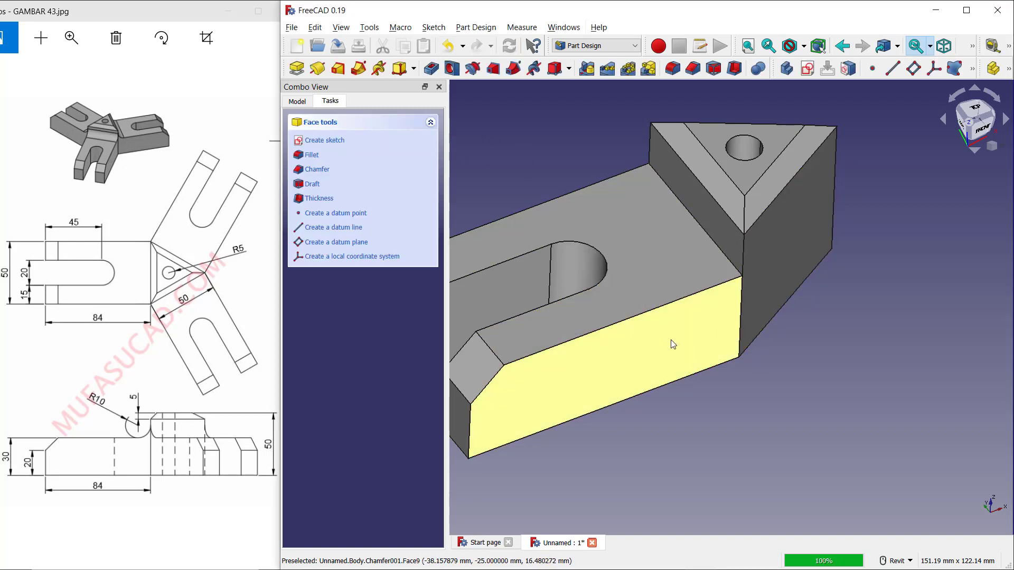
{"action": "left_click", "coordinate": [519, 420]}
{"action": "left_click", "coordinate": [324, 140]}
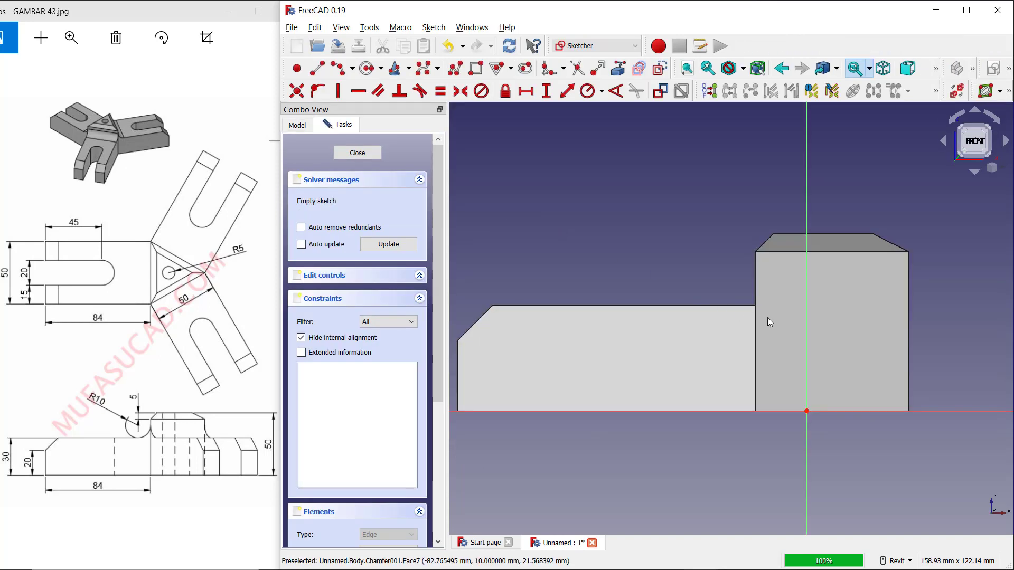
{"action": "scroll", "coordinate": [768, 322], "scroll_direction": "up", "scroll_amount": 1}
{"action": "scroll", "coordinate": [757, 301], "scroll_direction": "up", "scroll_amount": 1}
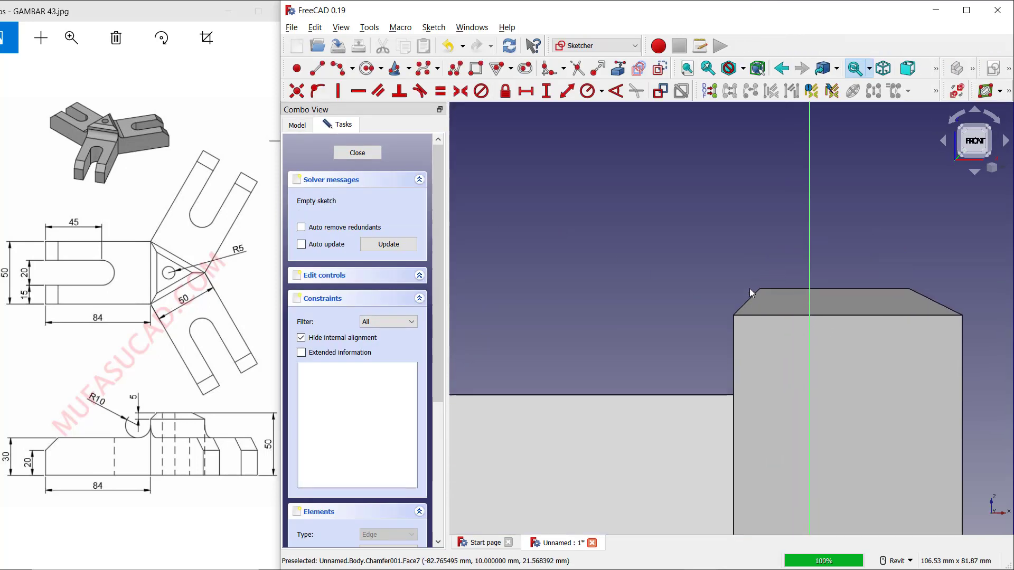
- Link the arm's top edge into the sketch as external geometry
{"action": "left_click", "coordinate": [619, 68]}
{"action": "left_click", "coordinate": [702, 394]}
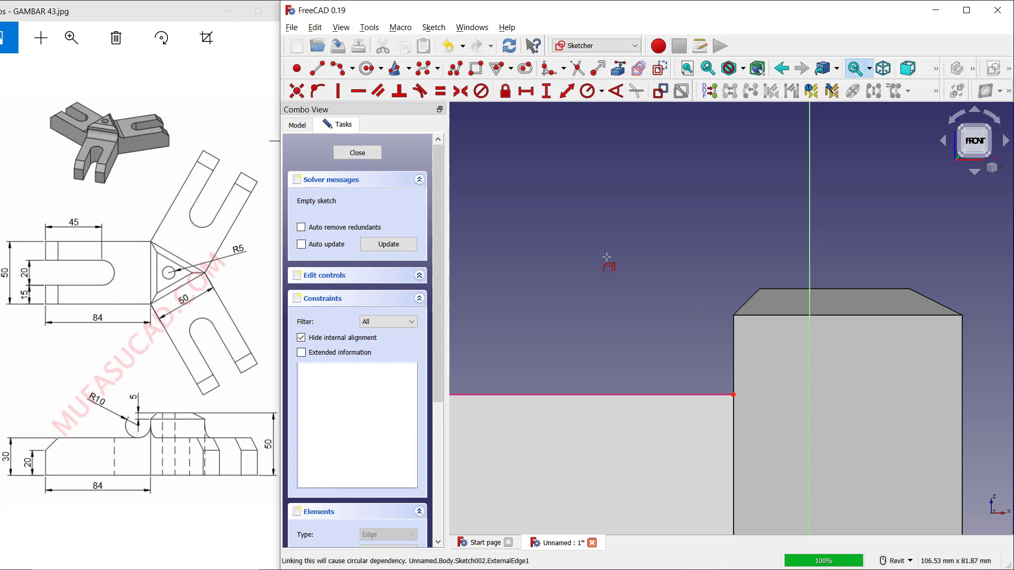
{"action": "middle_click_drag", "start_coordinate": [606, 257], "coordinate": [633, 258]}
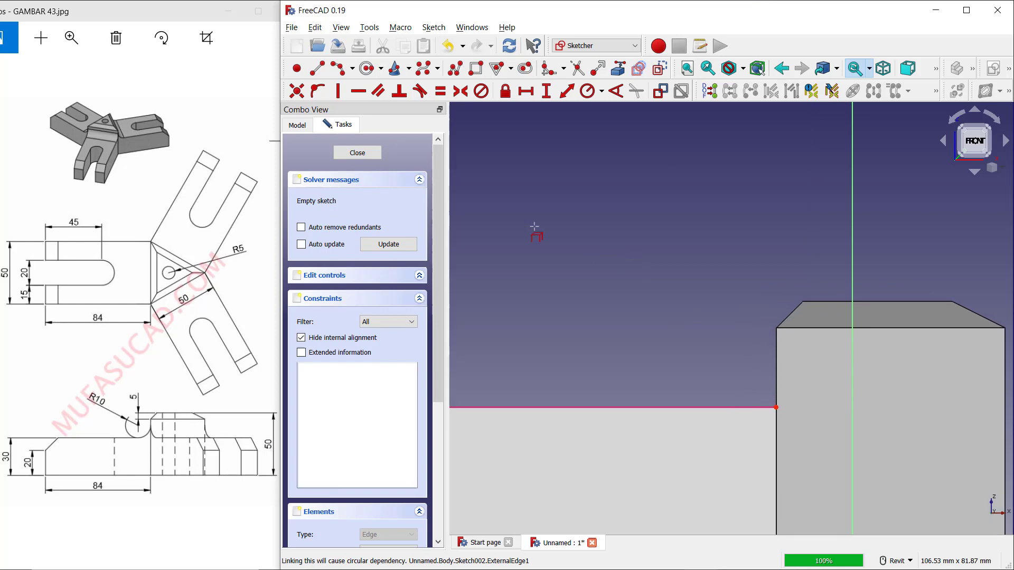
- Draw a two-leg polyline with vertical and horizontal legs of 10 mm each
{"action": "left_click", "coordinate": [457, 70]}
{"action": "left_click", "coordinate": [701, 258]}
{"action": "left_click", "coordinate": [701, 328]}
{"action": "left_click", "coordinate": [630, 327]}
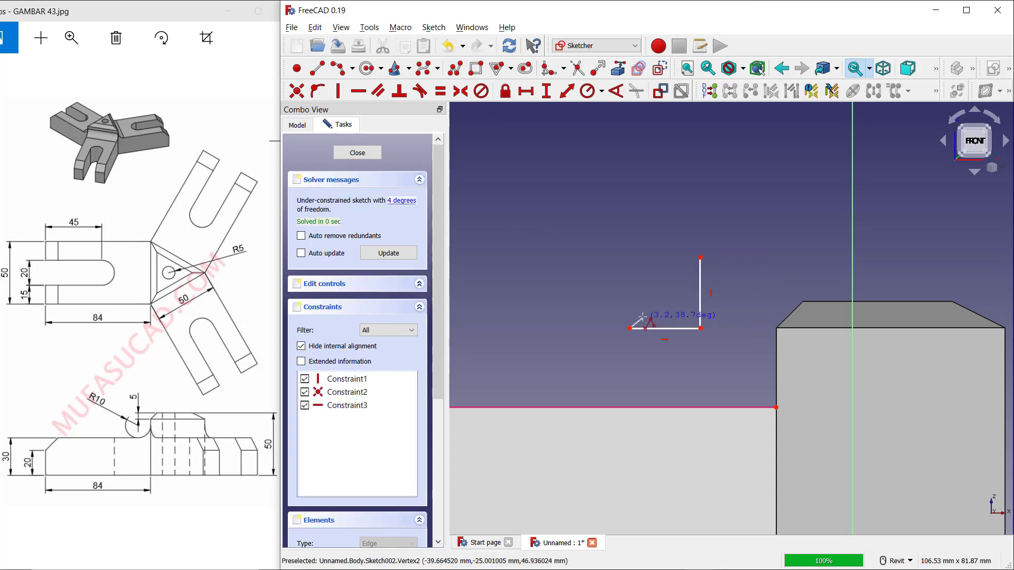
{"action": "left_click", "coordinate": [567, 90]}
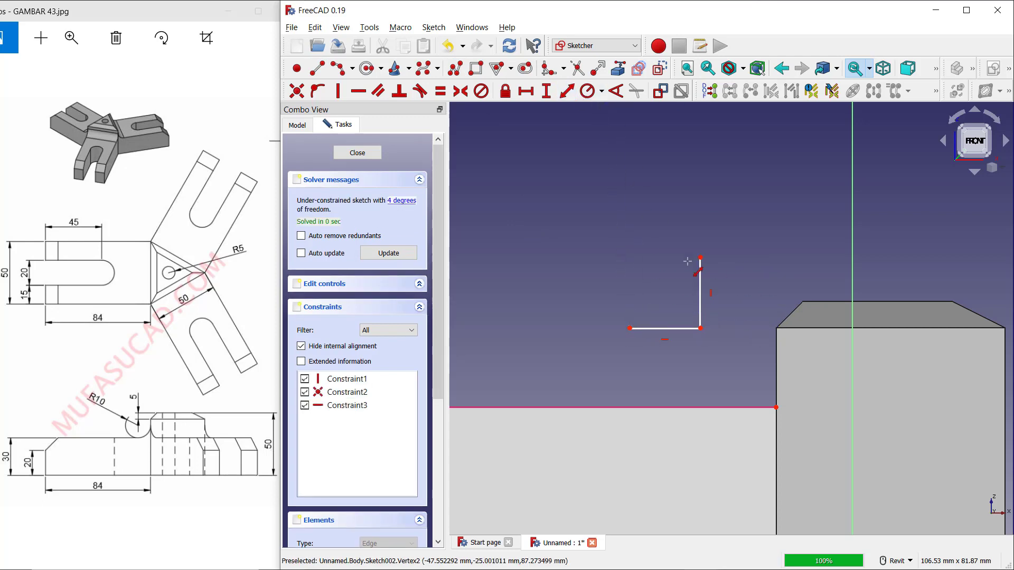
{"action": "left_click", "coordinate": [700, 294]}
{"action": "type", "text": "10"}
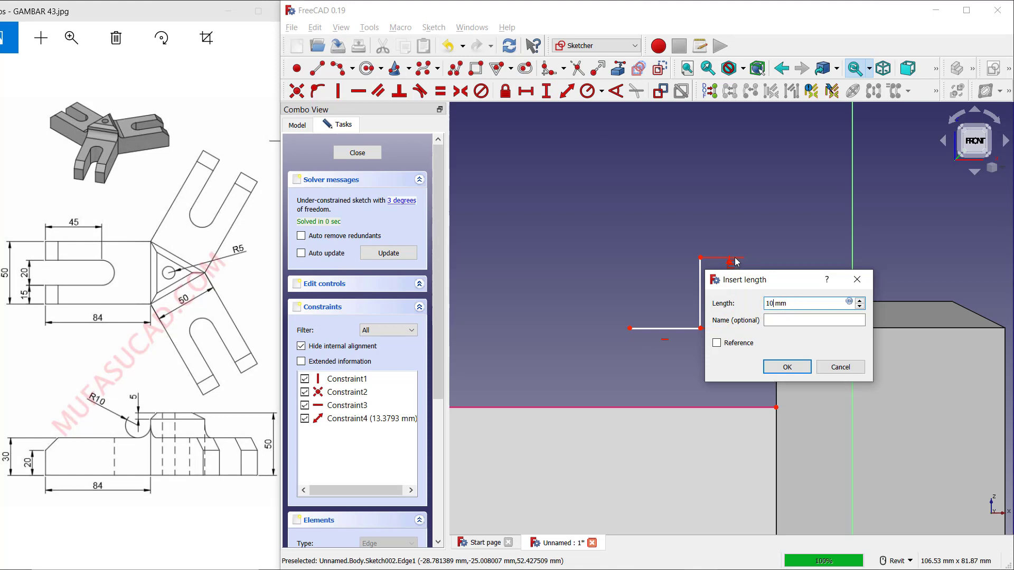
{"action": "key", "text": "Return"}
{"action": "left_click", "coordinate": [661, 323]}
{"action": "type", "text": "10"}
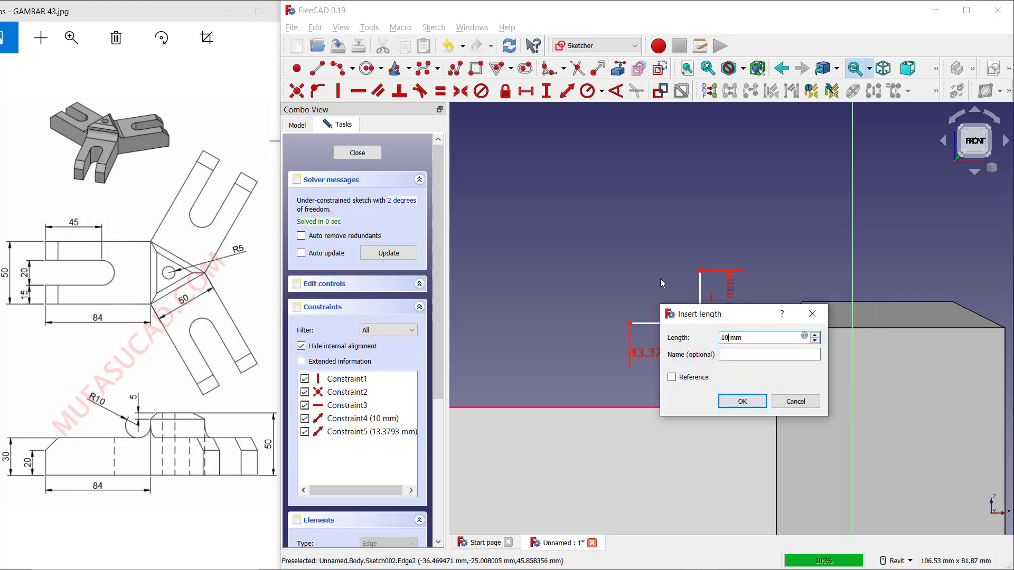
{"action": "key", "text": "Return"}
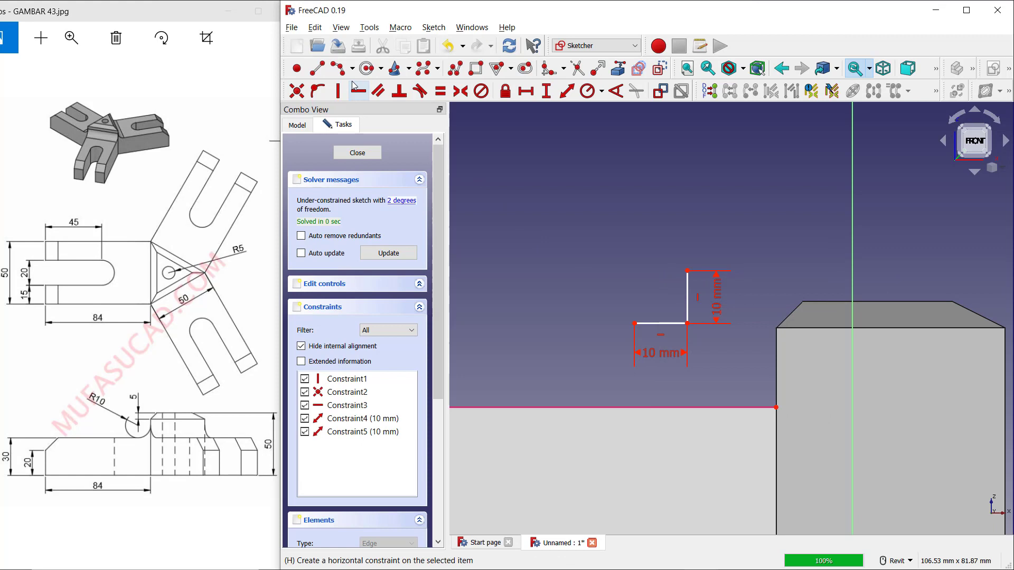
- Add an arc joining the leg ends and constrain its radius to 10 mm
{"action": "left_click", "coordinate": [340, 70]}
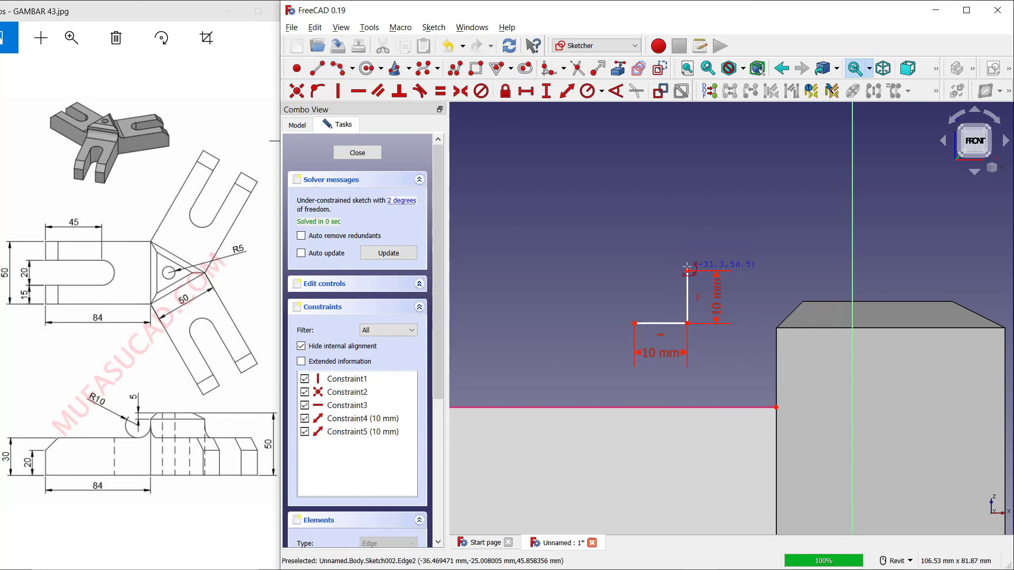
{"action": "left_click", "coordinate": [661, 295]}
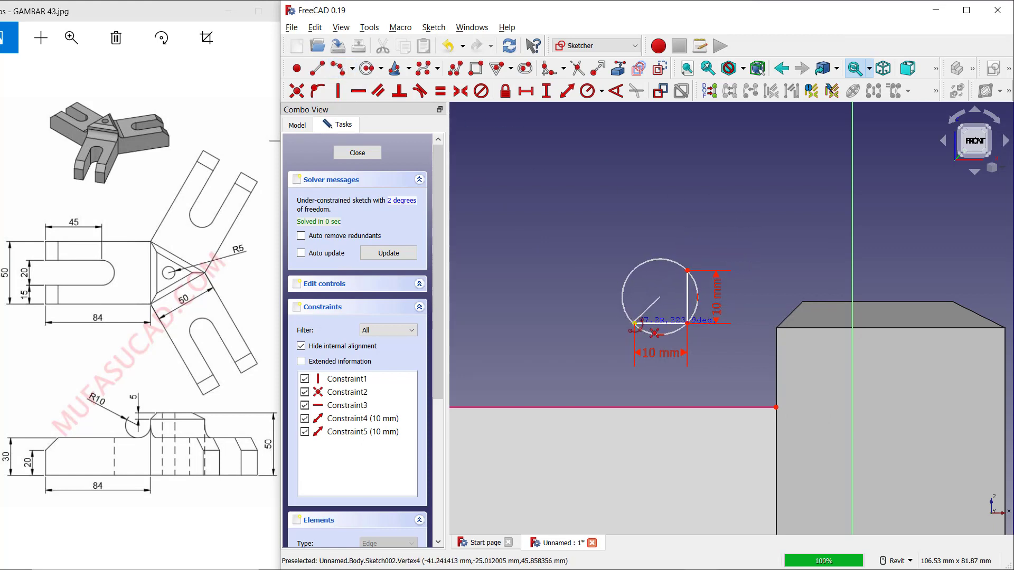
{"action": "left_click", "coordinate": [636, 324]}
{"action": "left_click", "coordinate": [687, 272]}
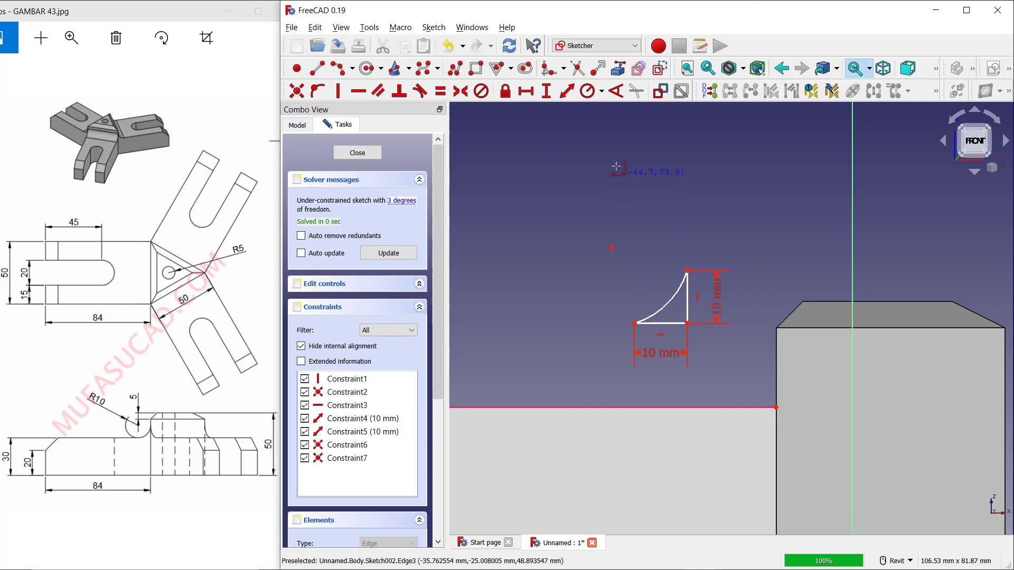
{"action": "left_click", "coordinate": [586, 91]}
{"action": "left_click", "coordinate": [668, 302]}
{"action": "type", "text": "10"}
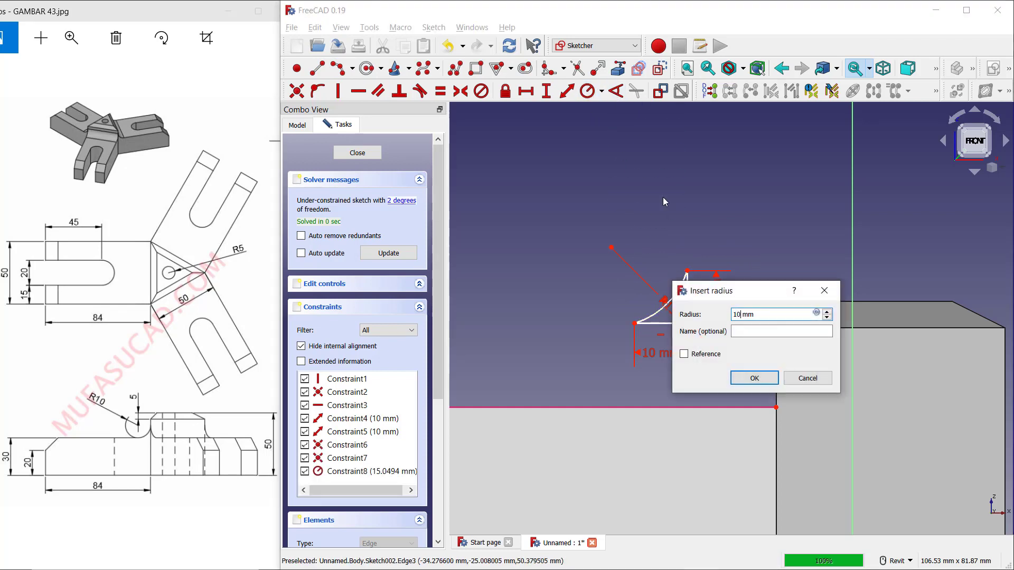
{"action": "key", "text": "Return"}
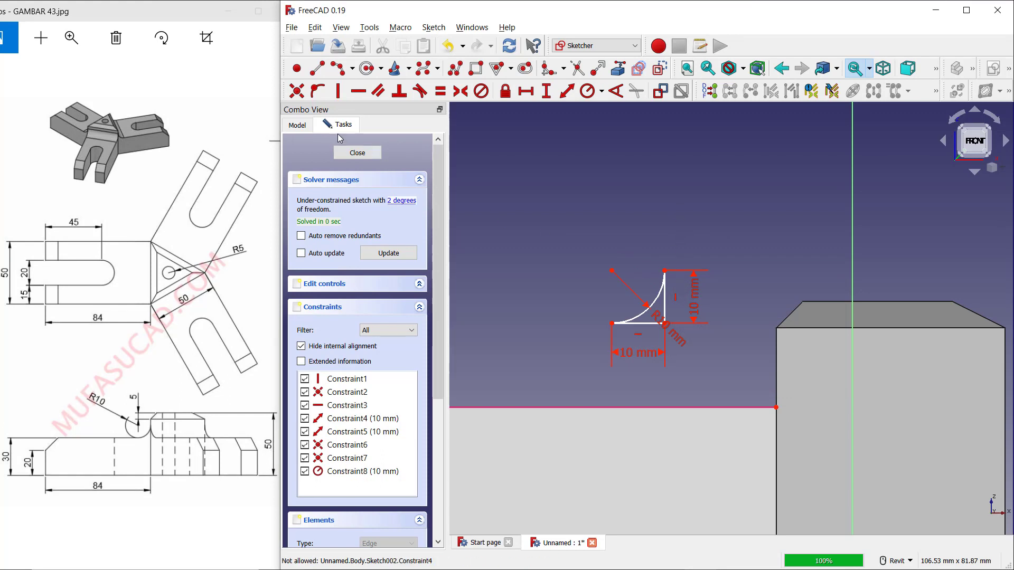
- Make the profile's right-angle corner coincident with the block's inner corner
{"action": "left_click", "coordinate": [300, 96]}
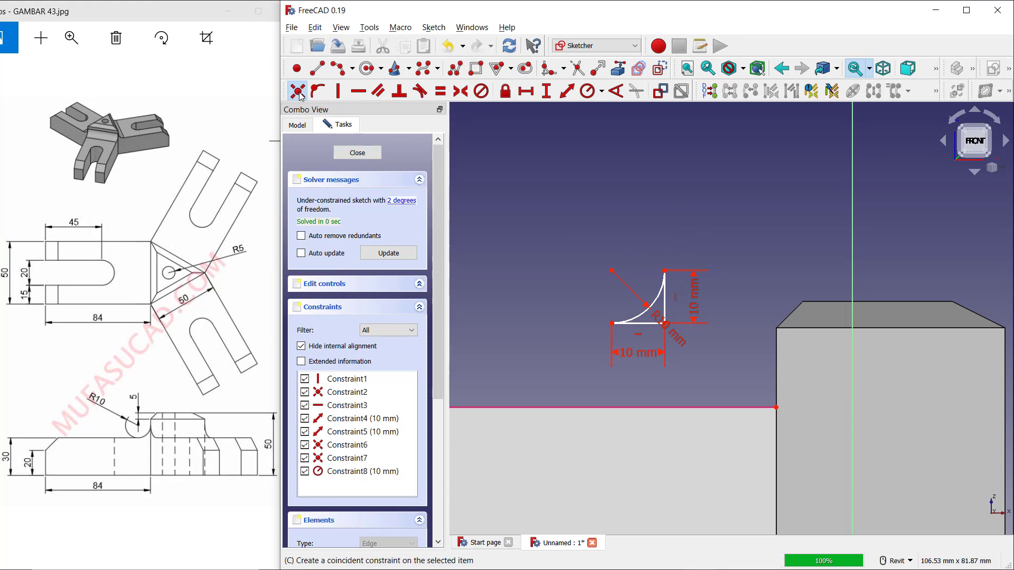
{"action": "left_click", "coordinate": [664, 325]}
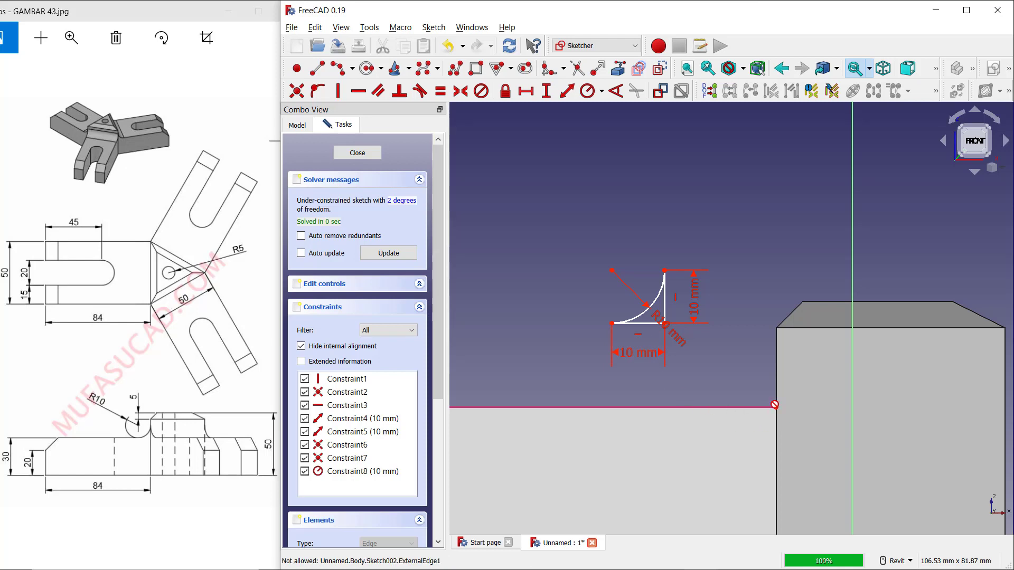
{"action": "left_click", "coordinate": [666, 324]}
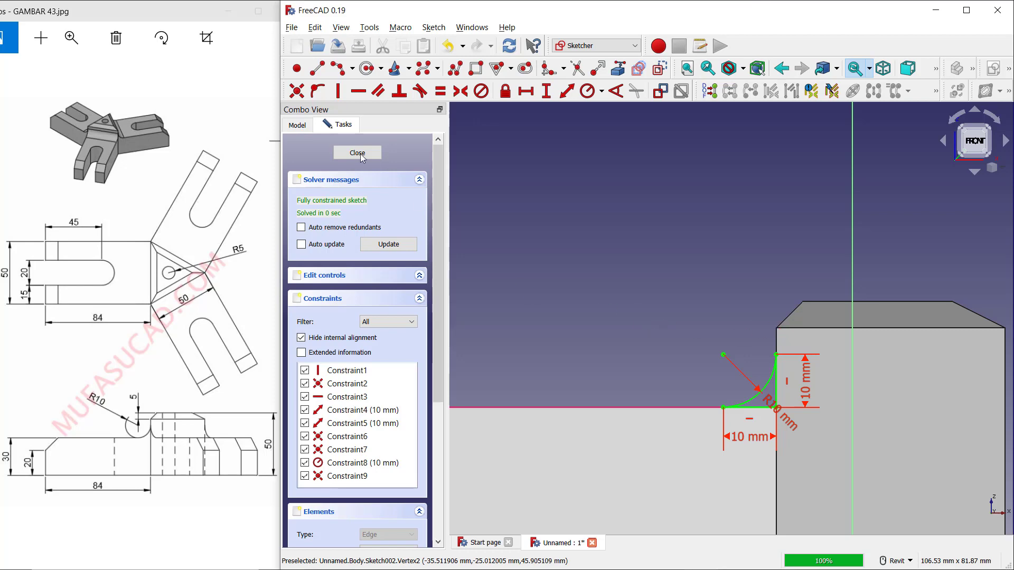
- Pad the fillet sketch 10 mm, reversed into the arm-block corner
{"action": "key", "text": "Escape"}
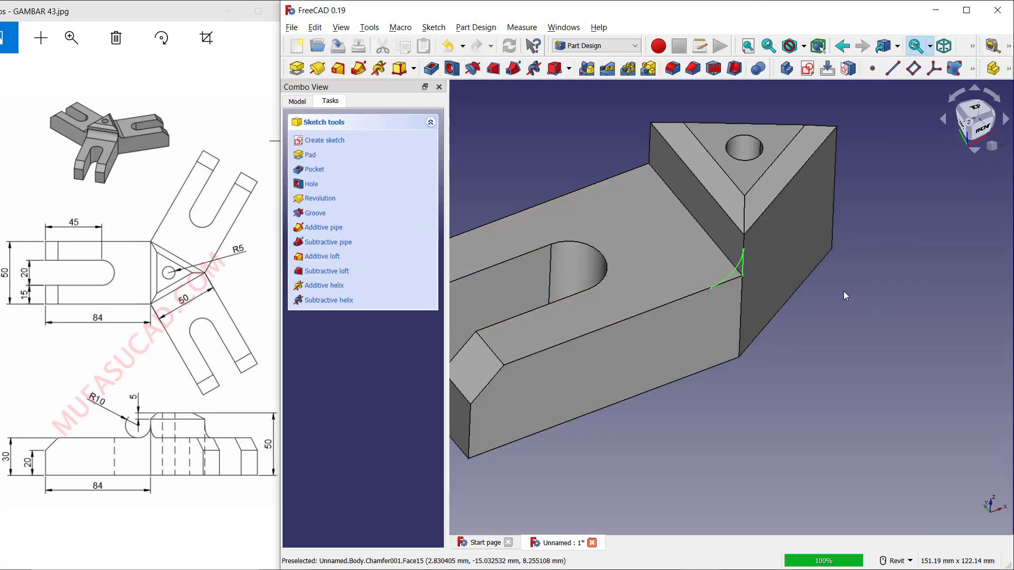
{"action": "left_click", "coordinate": [311, 155]}
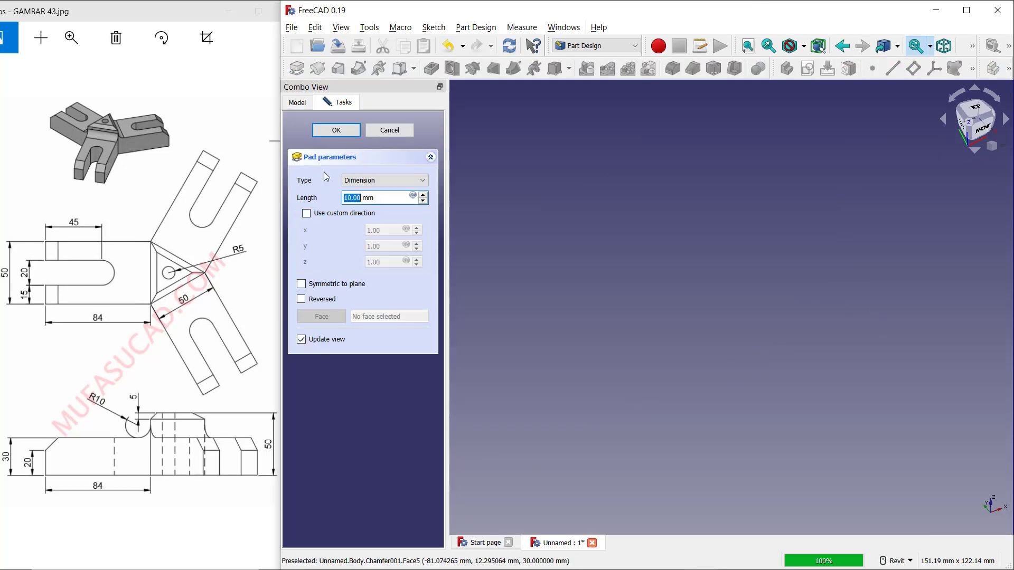
{"action": "left_click", "coordinate": [301, 300]}
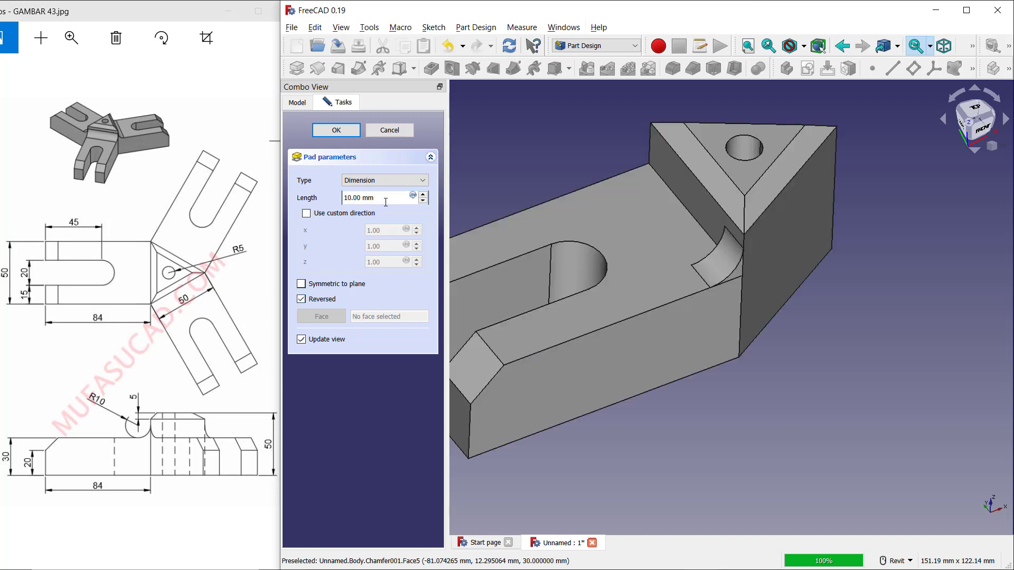
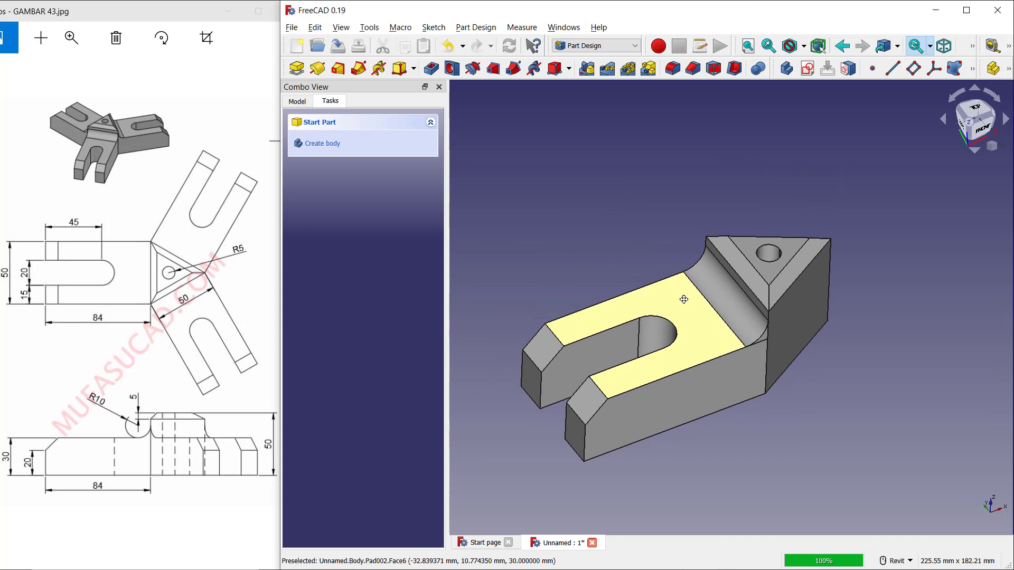
{"action": "scroll", "coordinate": [663, 225], "scroll_direction": "down", "scroll_amount": 1}
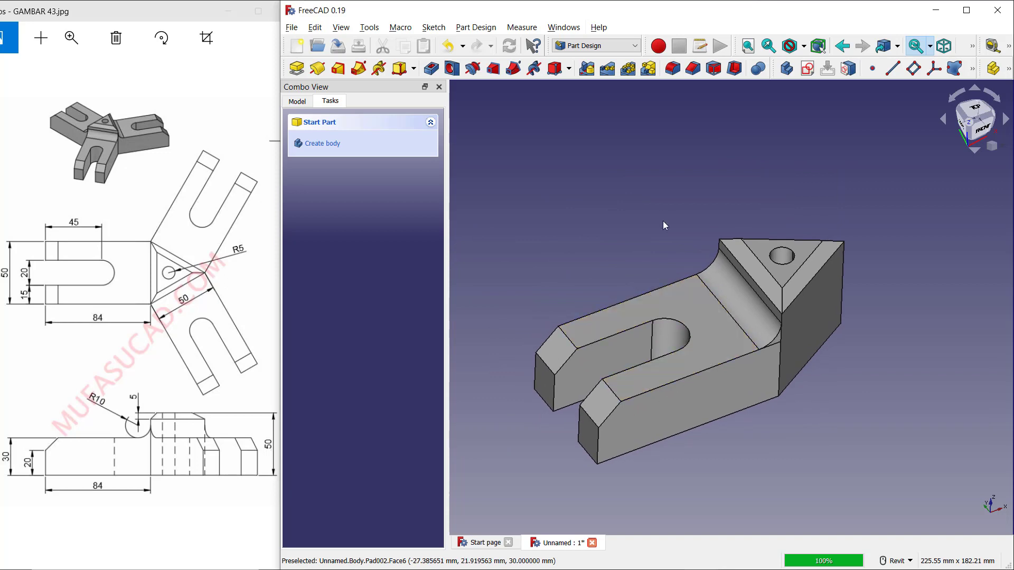
- Start a polar pattern and select Pad001, Chamfer001 and Pad002 as its features
{"action": "left_click", "coordinate": [635, 71]}
{"action": "left_click_drag", "start_coordinate": [363, 235], "coordinate": [342, 207]}
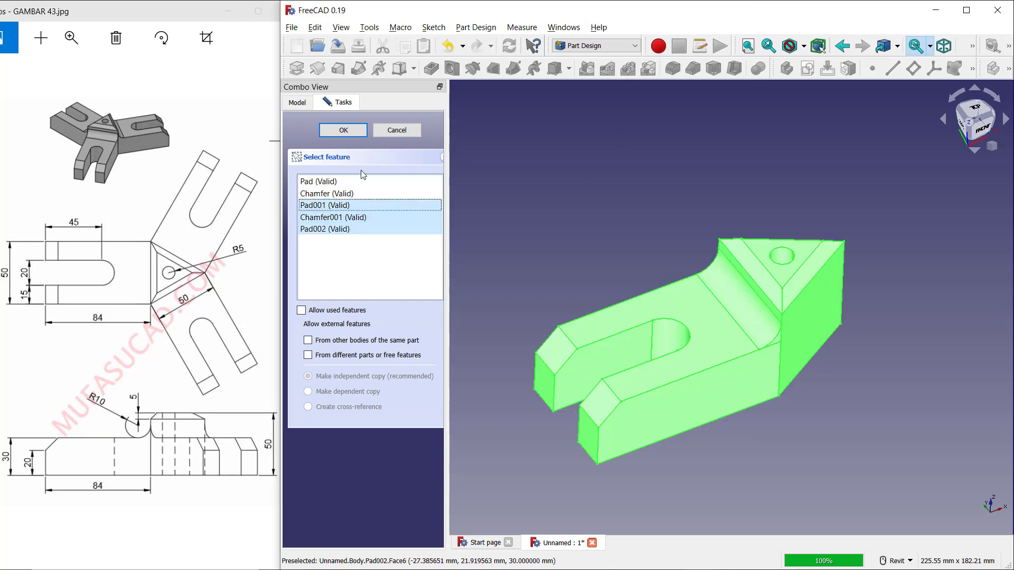
- Set the pattern to 3 occurrences around the normal sketch axis
{"action": "left_click", "coordinate": [361, 131]}
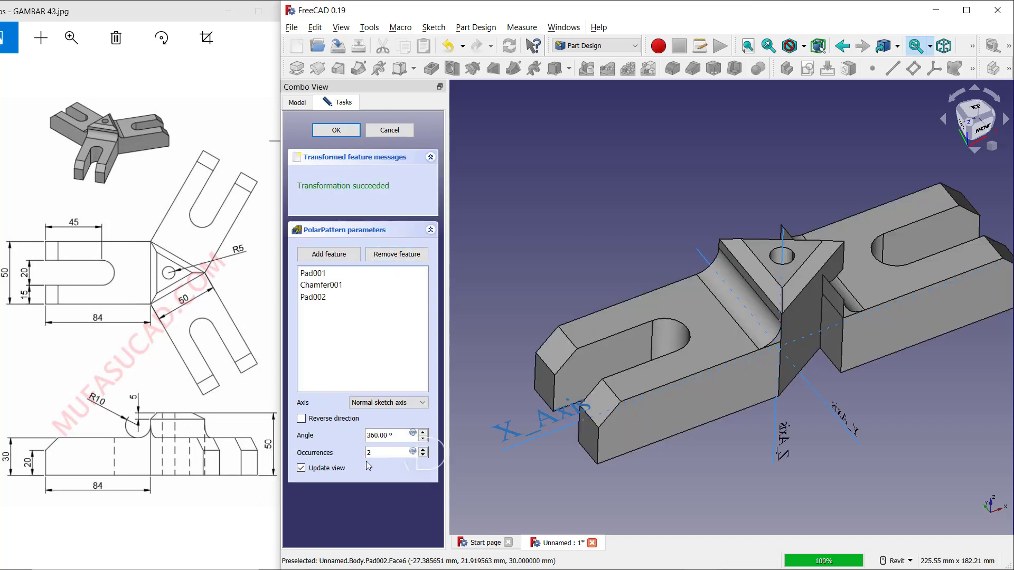
{"action": "left_click", "coordinate": [423, 449]}
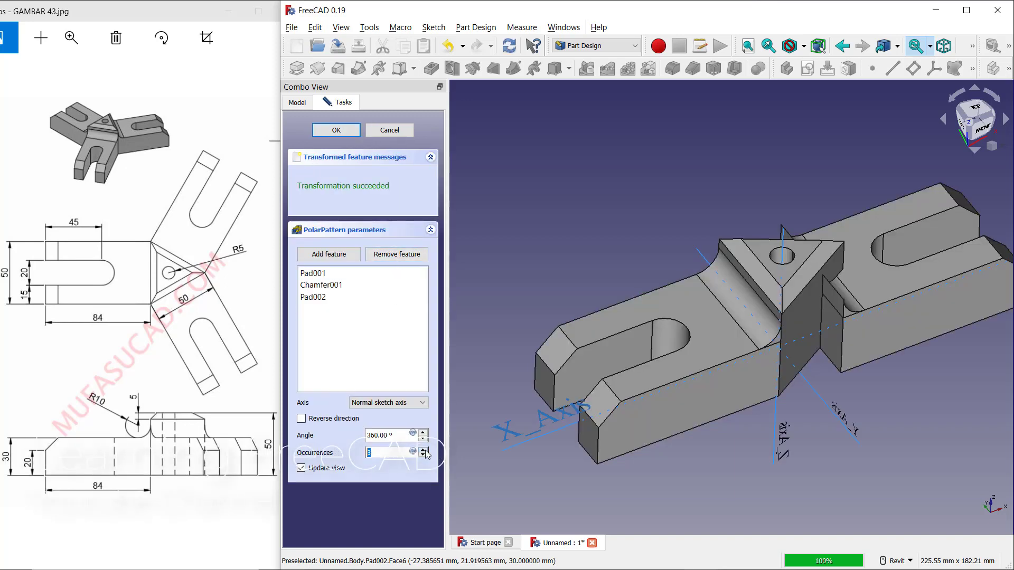
{"action": "left_click", "coordinate": [386, 402]}
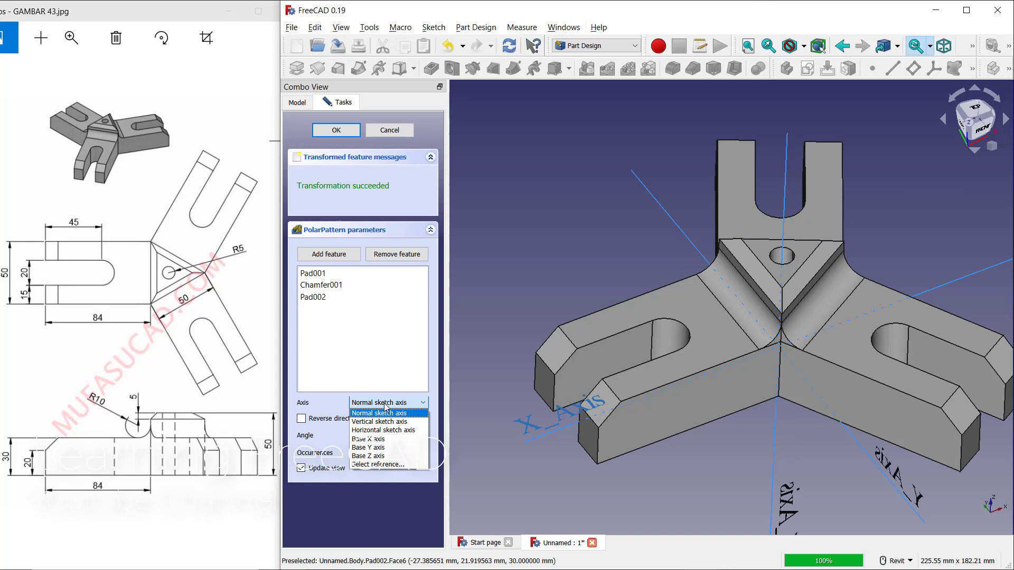
{"action": "left_click", "coordinate": [396, 358]}
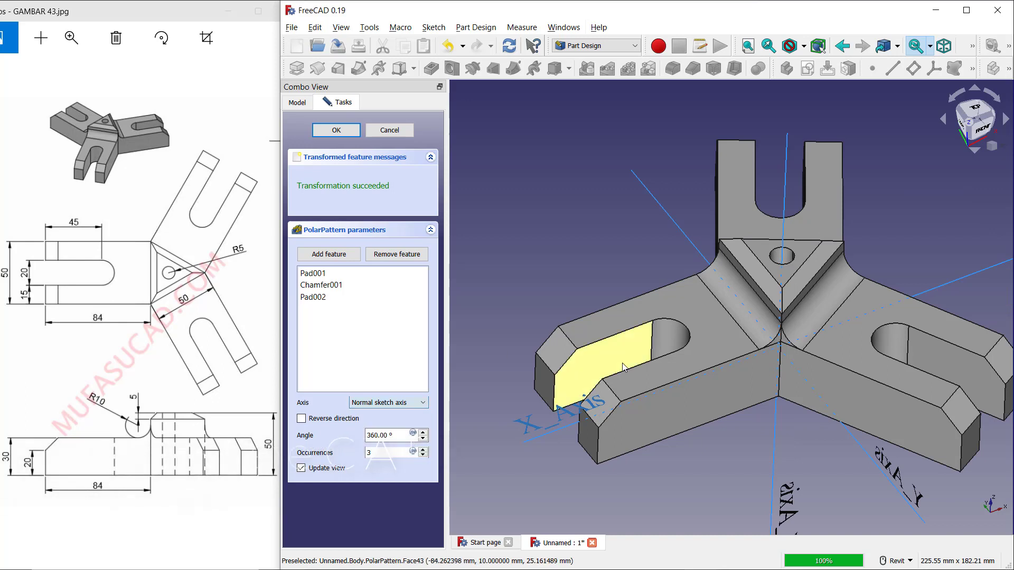
{"action": "scroll", "coordinate": [882, 439], "scroll_direction": "down", "scroll_amount": 2}
{"action": "middle_click_drag", "start_coordinate": [882, 438], "coordinate": [825, 404]}
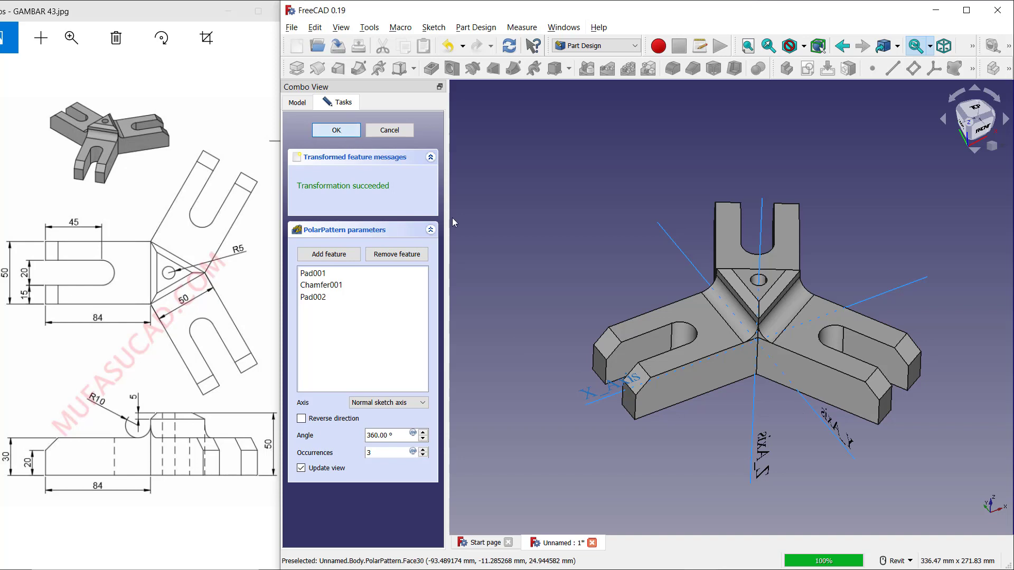
- Accept the PolarPattern and set its Refine property to true
{"action": "left_click", "coordinate": [336, 130]}
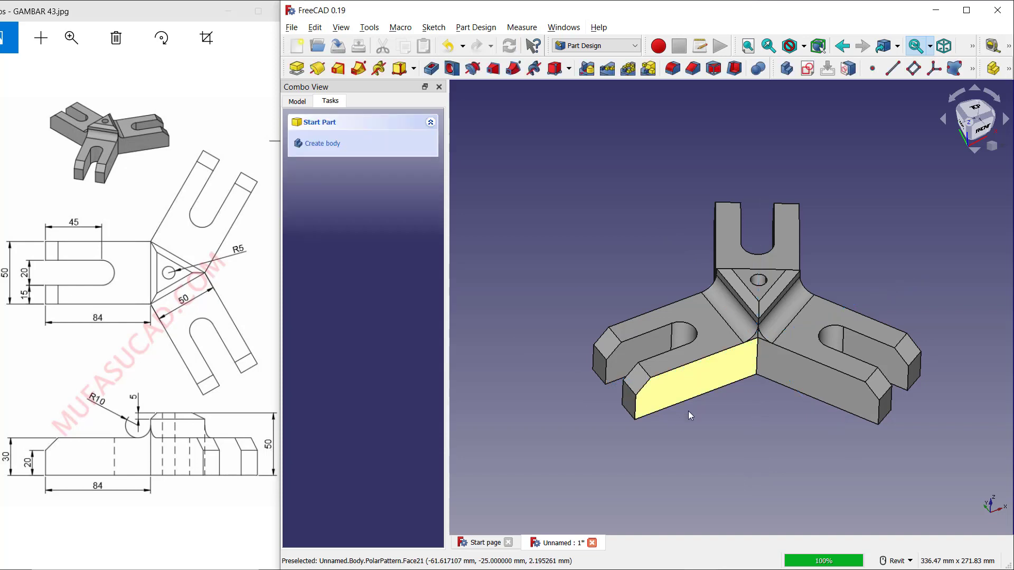
{"action": "left_click", "coordinate": [721, 341]}
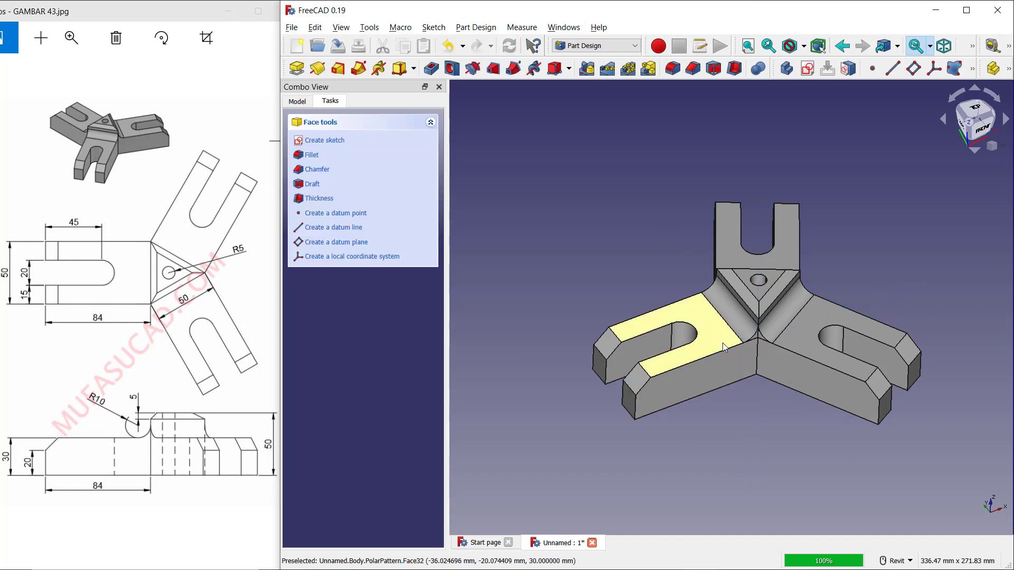
{"action": "left_click", "coordinate": [297, 102]}
{"action": "left_click", "coordinate": [374, 466]}
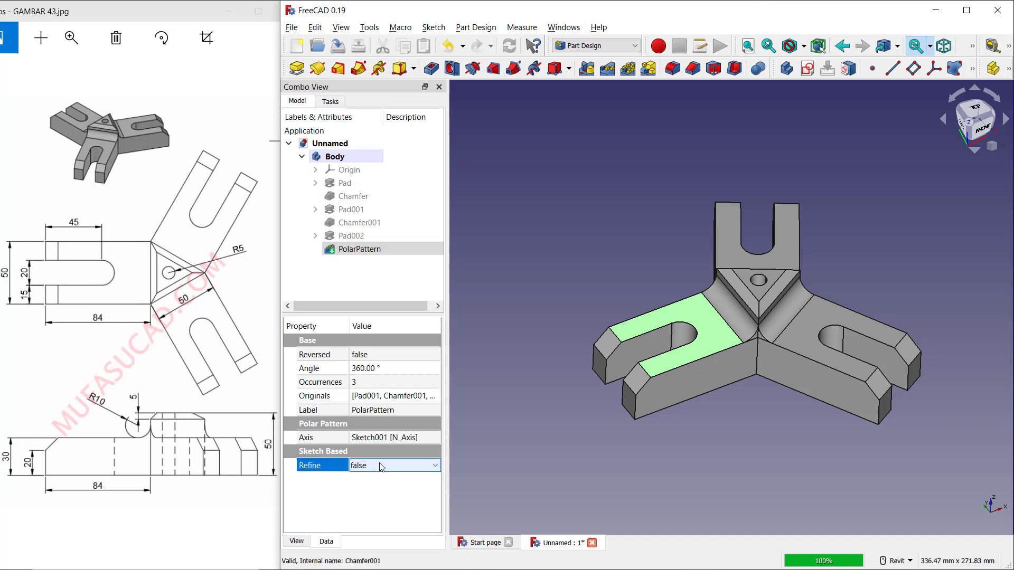
{"action": "left_click", "coordinate": [373, 489]}
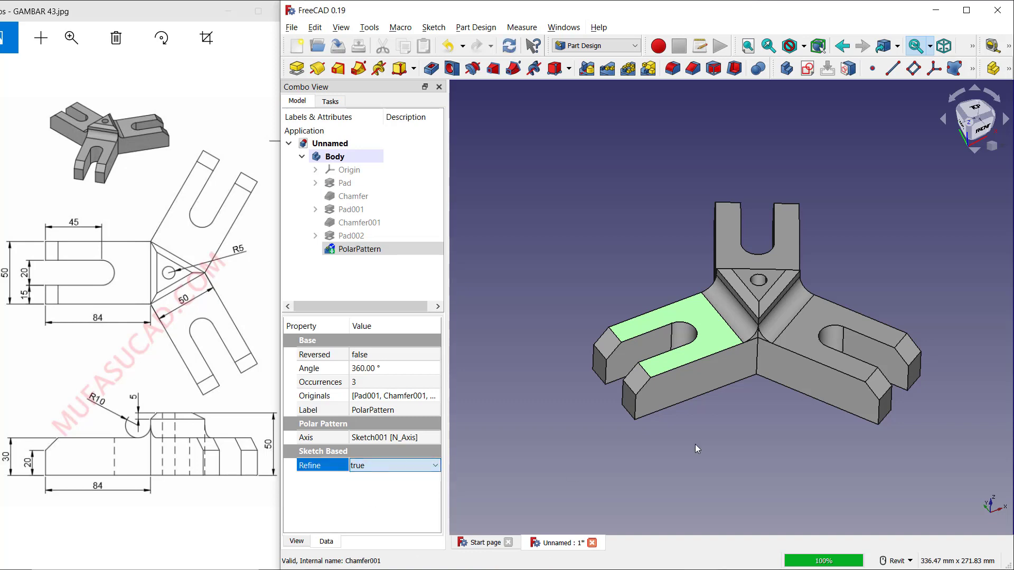
{"action": "left_click", "coordinate": [747, 416]}
{"action": "mouse_move", "coordinate": [747, 416]}
{"action": "middle_mouse_down"}
{"action": "mouse_move", "coordinate": [767, 404]}
{"action": "mouse_move", "coordinate": [765, 429]}
{"action": "middle_mouse_up"}
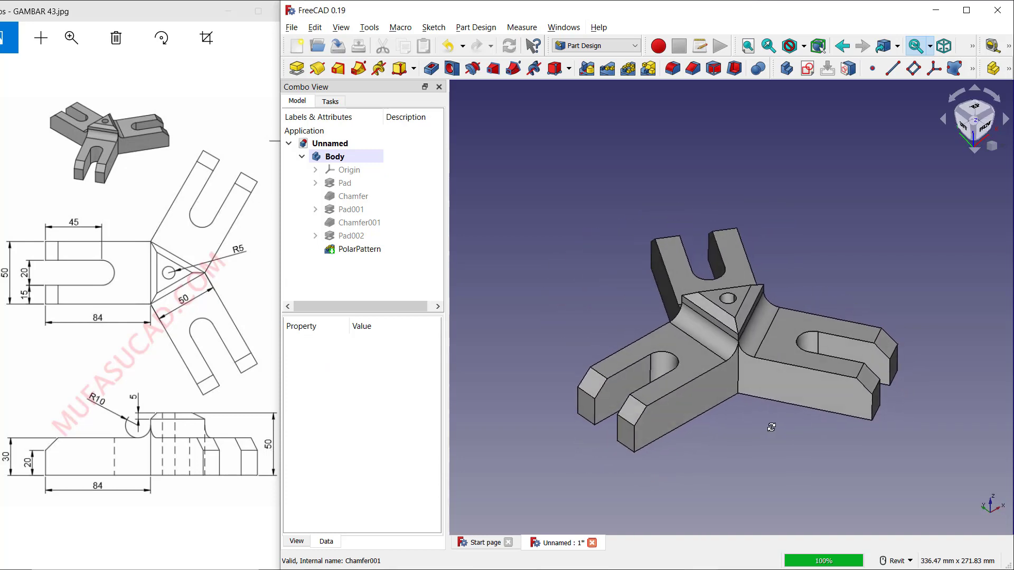
{"action": "middle_click_drag", "start_coordinate": [764, 428], "coordinate": [733, 393], "text": "shift"}
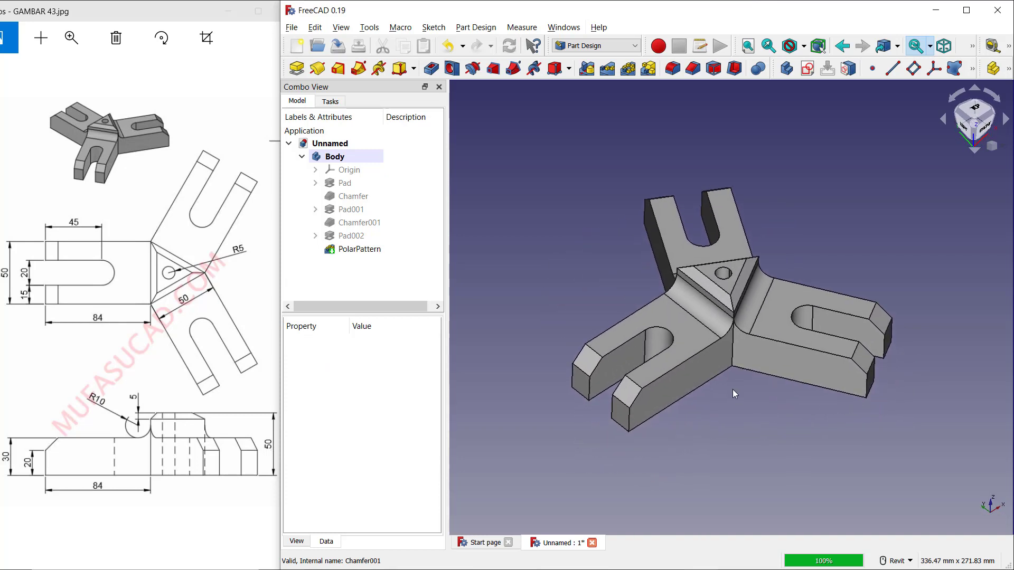
{"action": "scroll", "coordinate": [730, 385], "scroll_direction": "up", "scroll_amount": 1}
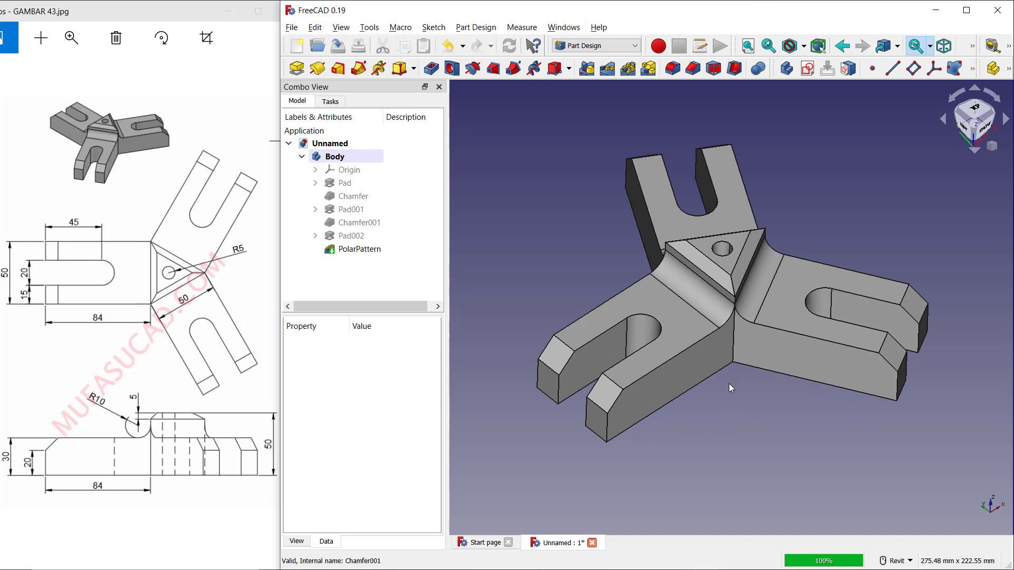